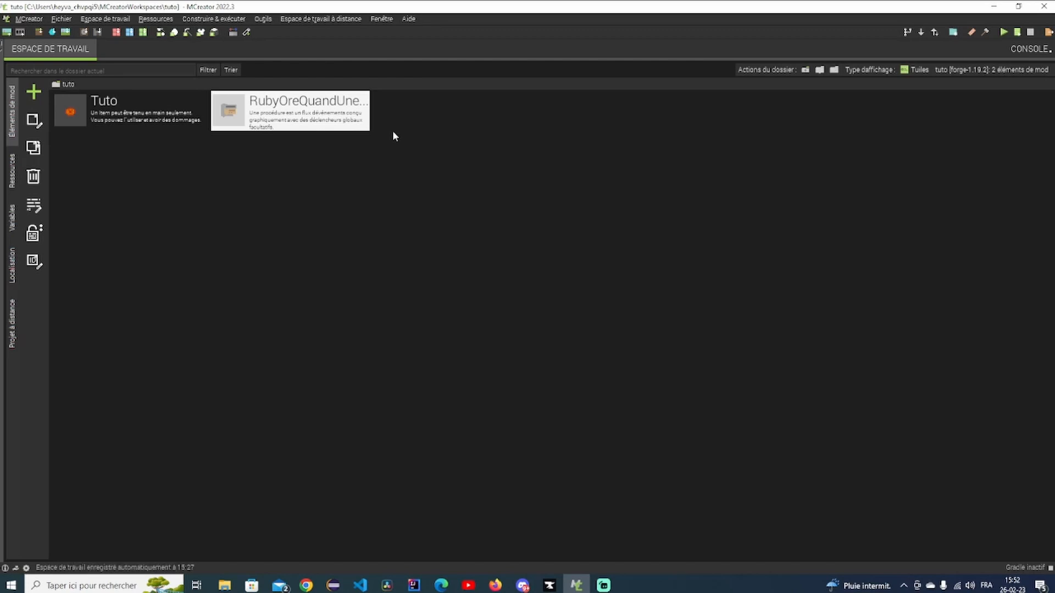
Create a new block mod element named Ruby_block.
click(34, 92)
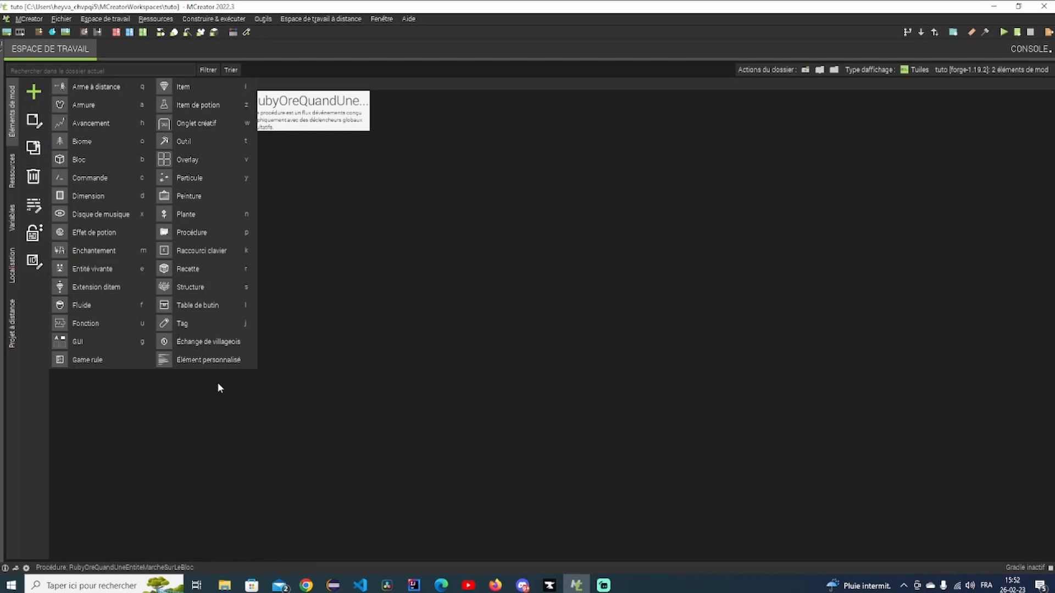
click(403, 268)
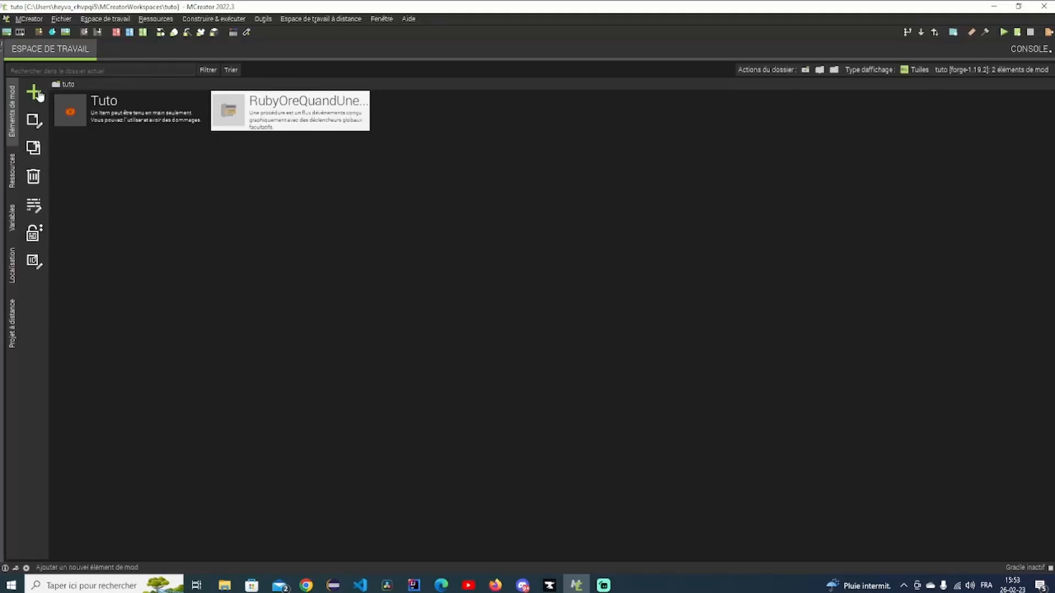
click(35, 93)
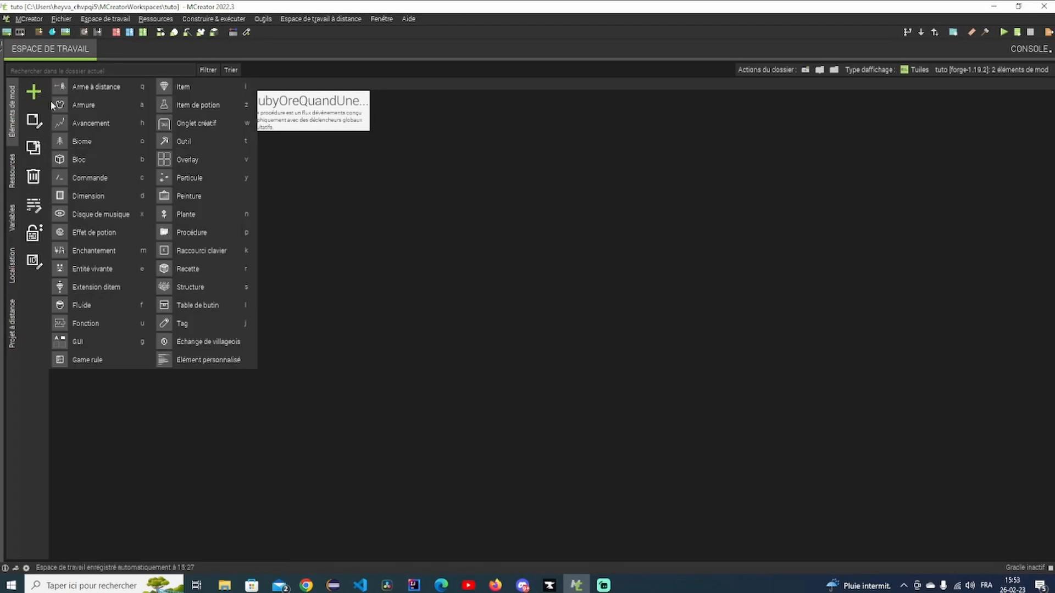
click(78, 160)
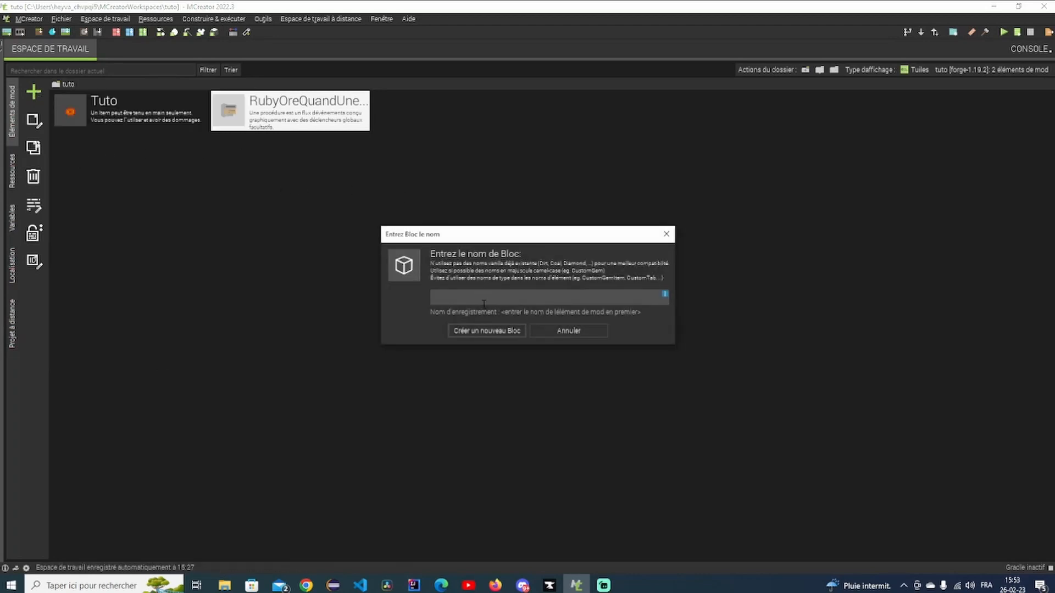
text(Ruby_)
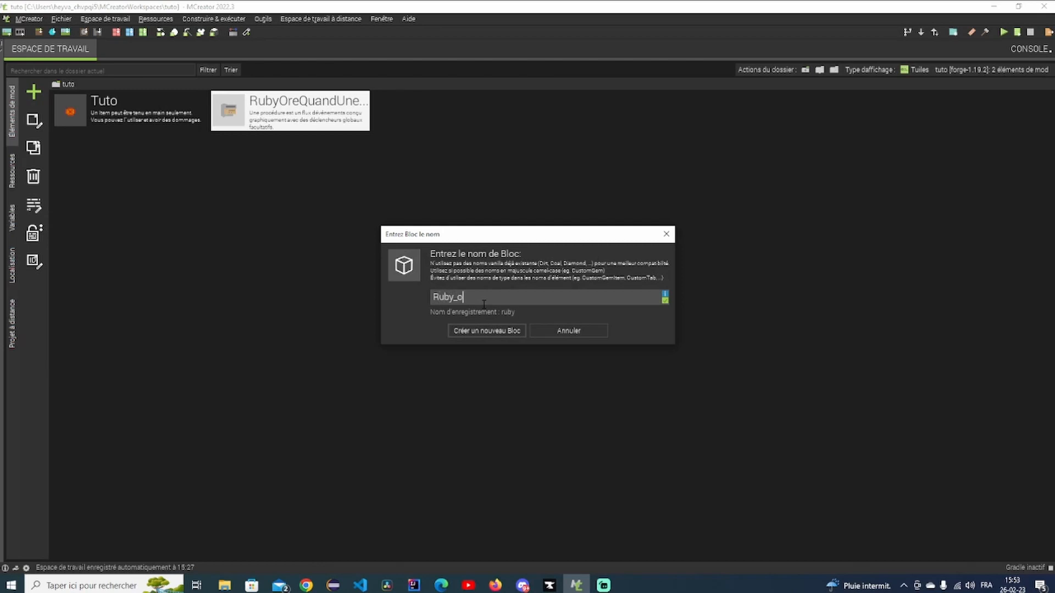
text(block)
click(497, 334)
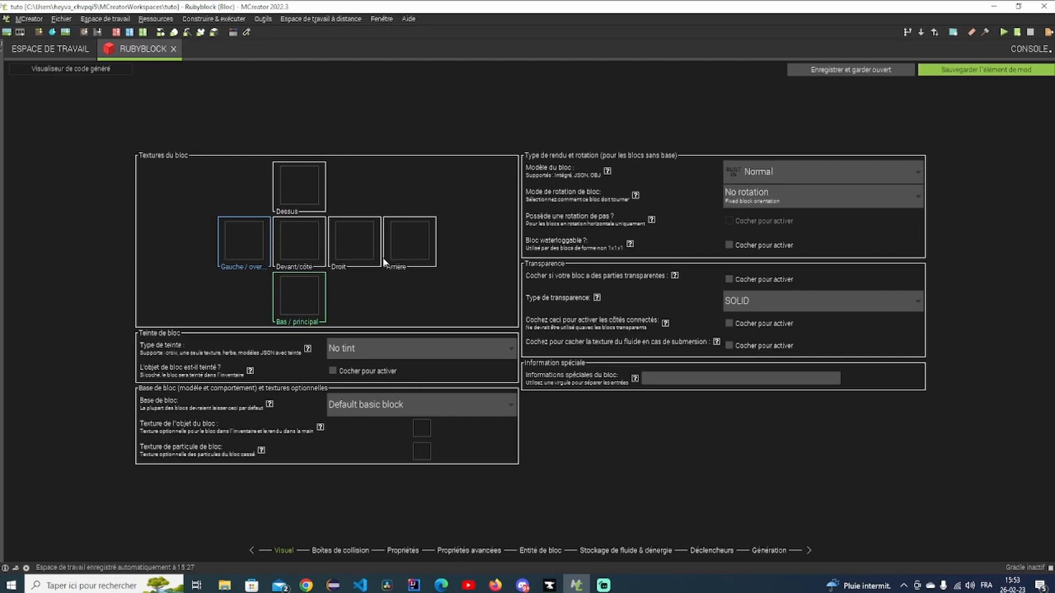
Check the workspace's block textures and assign the ruby_block texture to Rubyblock's bottom/main face.
click(53, 49)
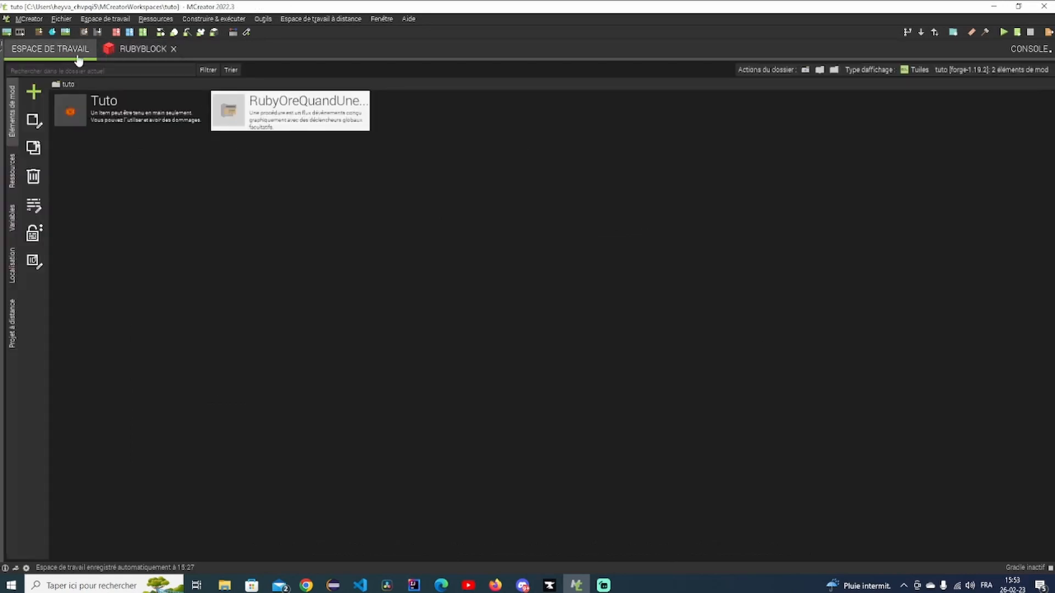
click(13, 171)
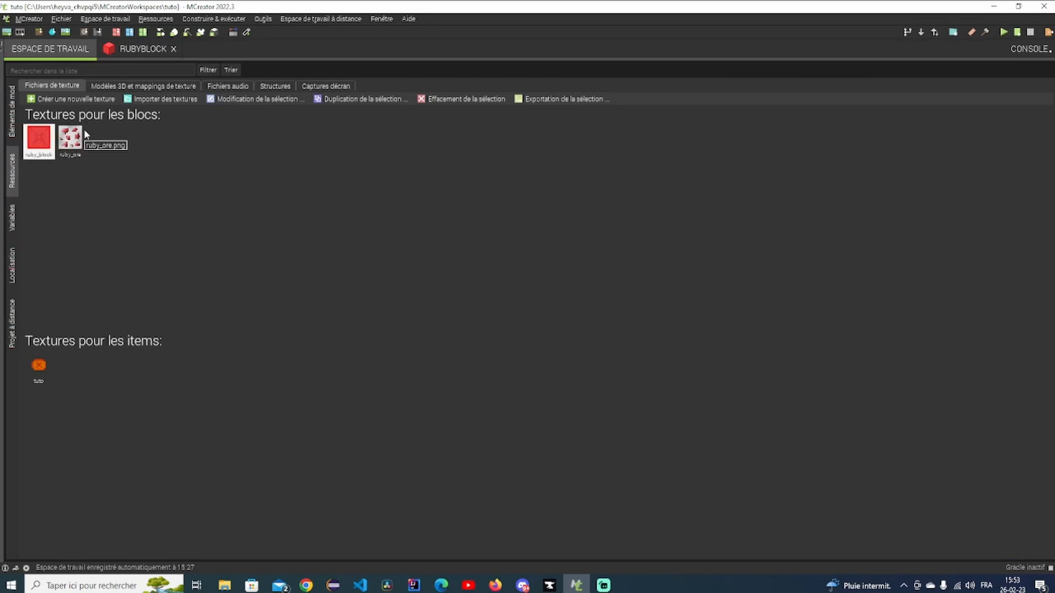
click(14, 116)
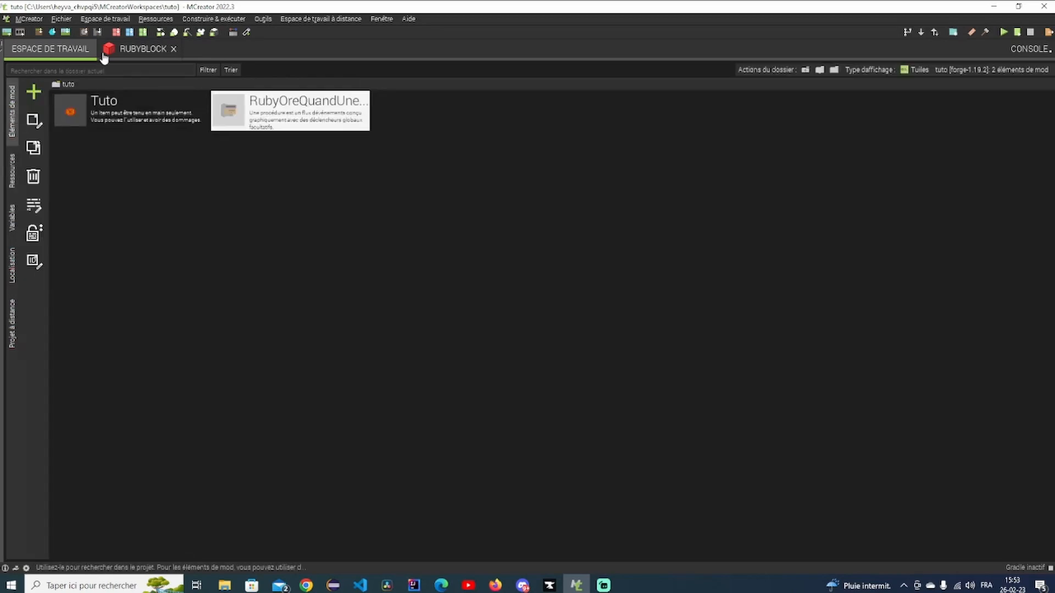
click(132, 49)
click(297, 297)
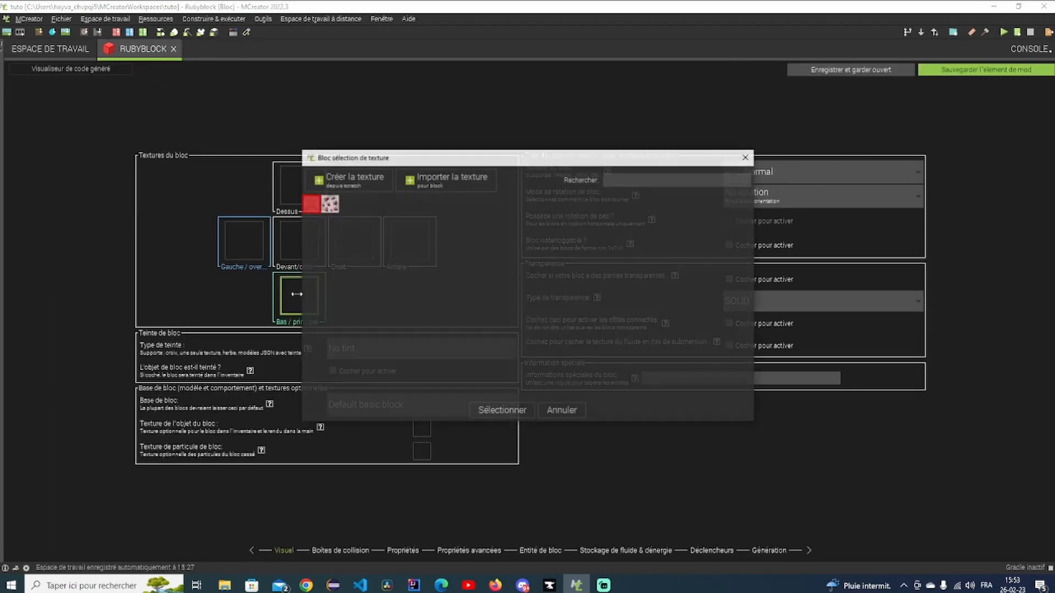
double_click(311, 207)
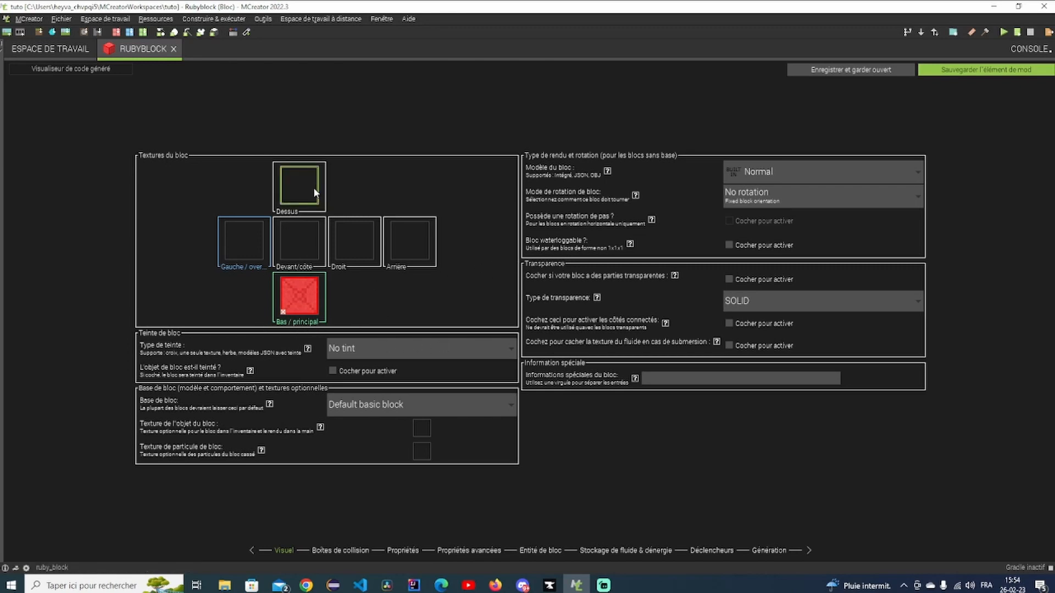
Assign the ruby_block texture to the left/overlay face, and clear that face again.
click(258, 246)
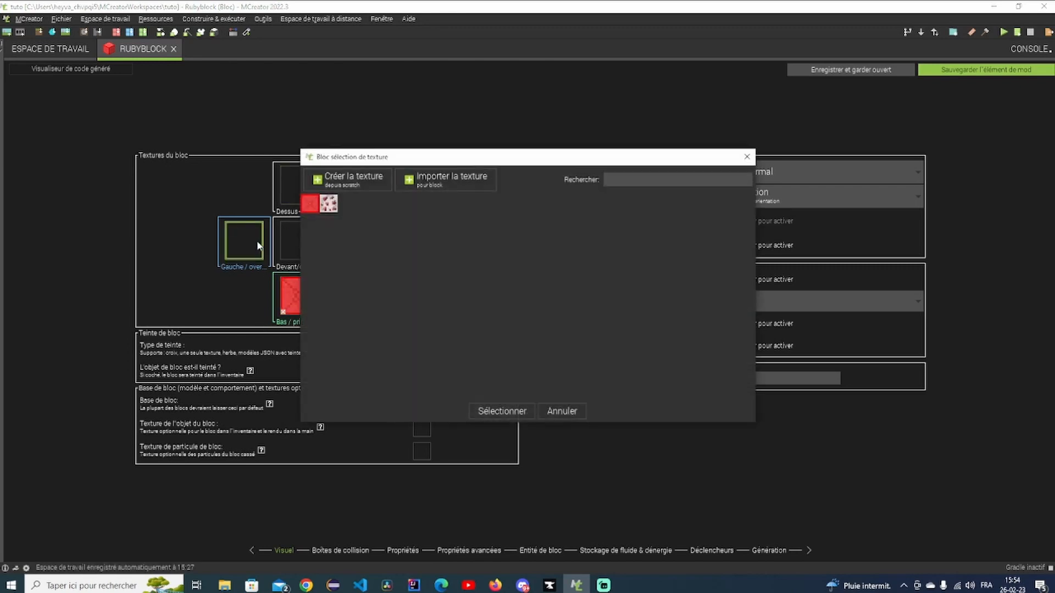
double_click(311, 204)
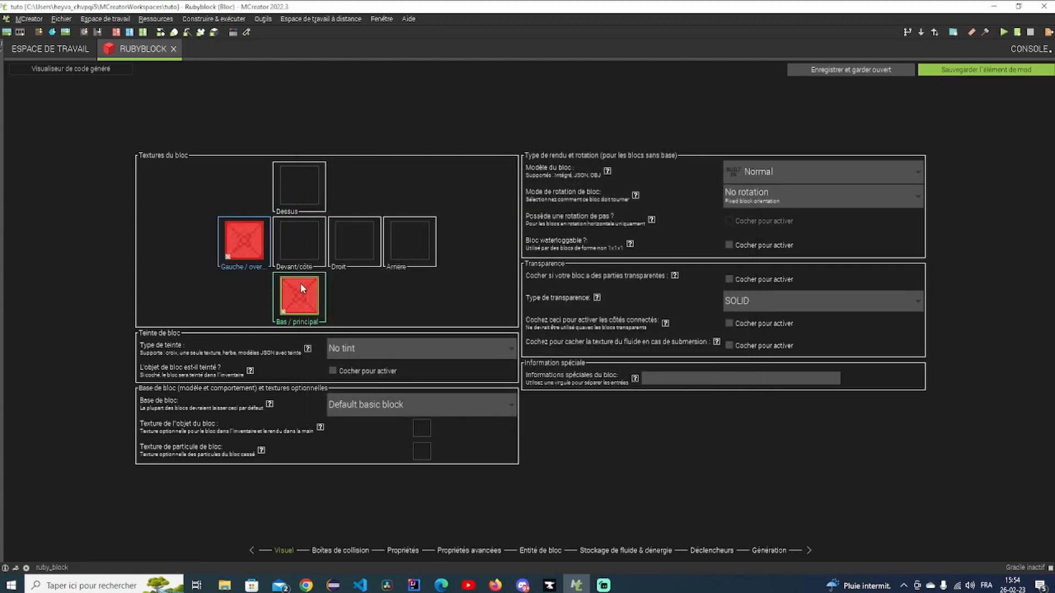
click(227, 257)
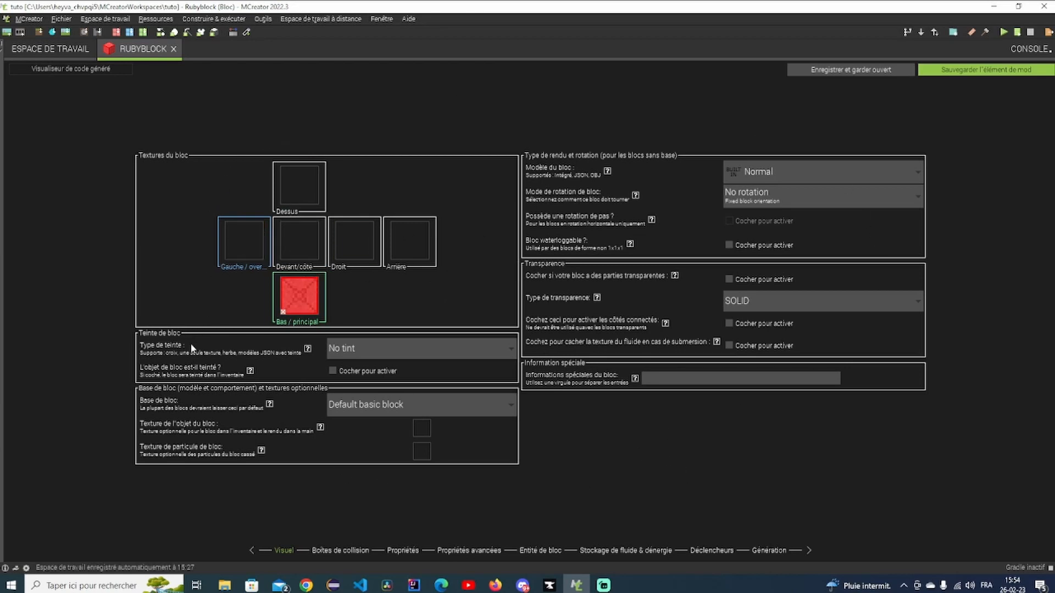
Examine the available tint types and the block base options for Rubyblock.
click(393, 354)
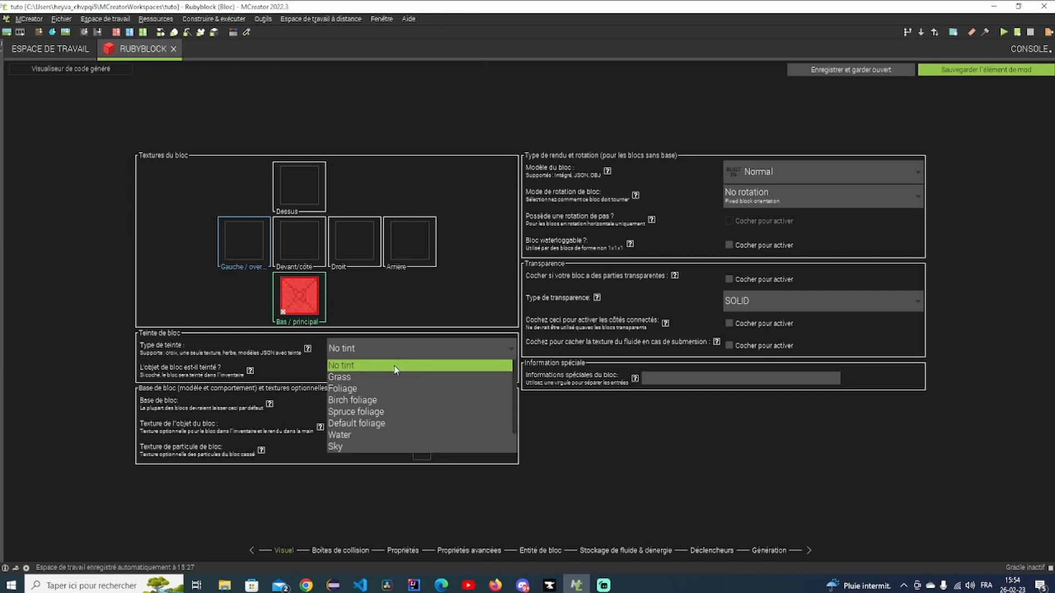
scroll(384, 370, down, 2)
scroll(379, 423, up, 2)
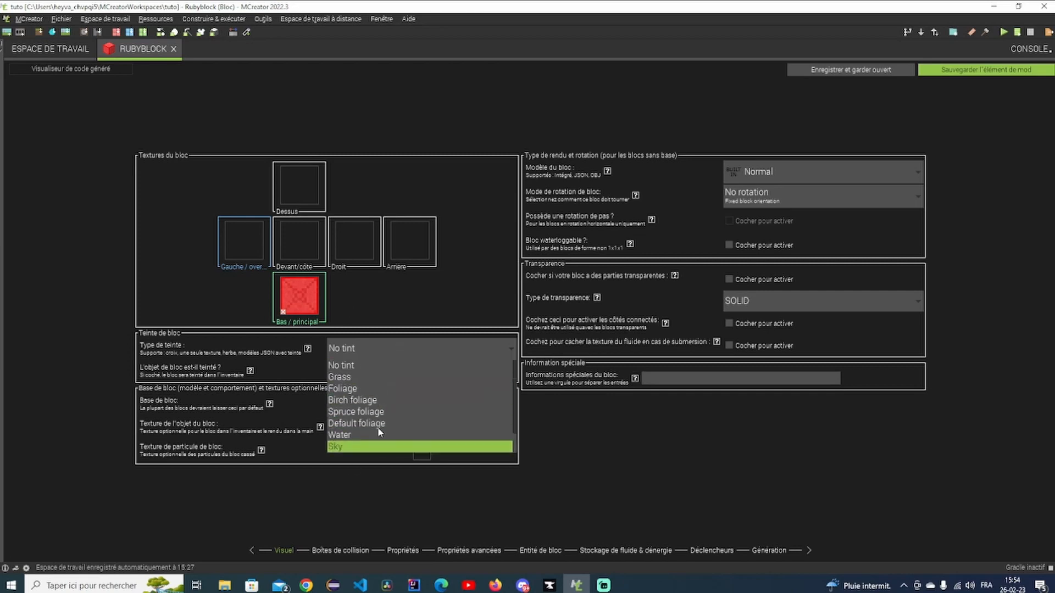
click(427, 292)
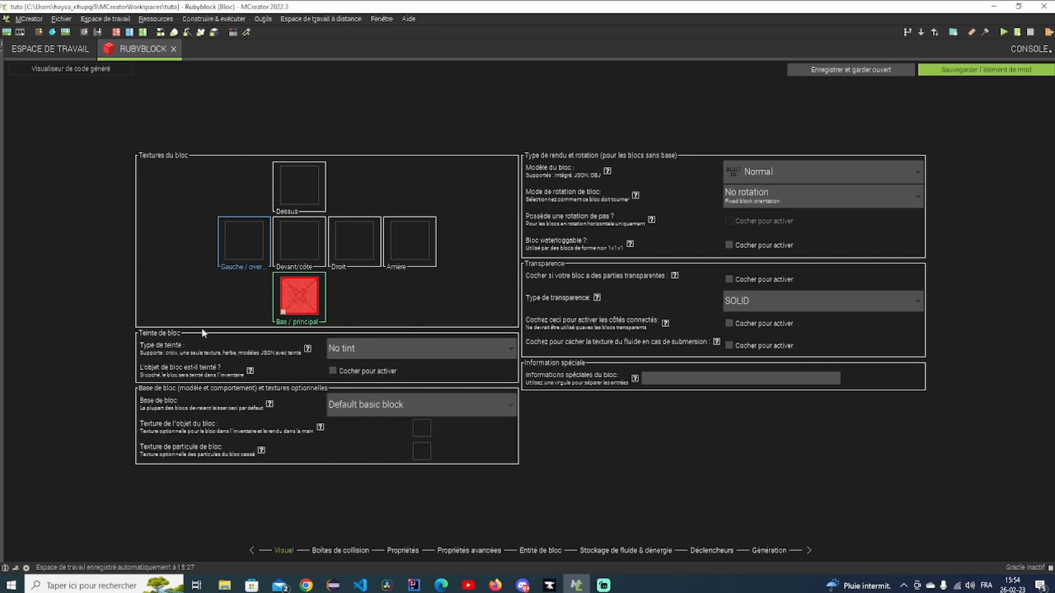
click(397, 408)
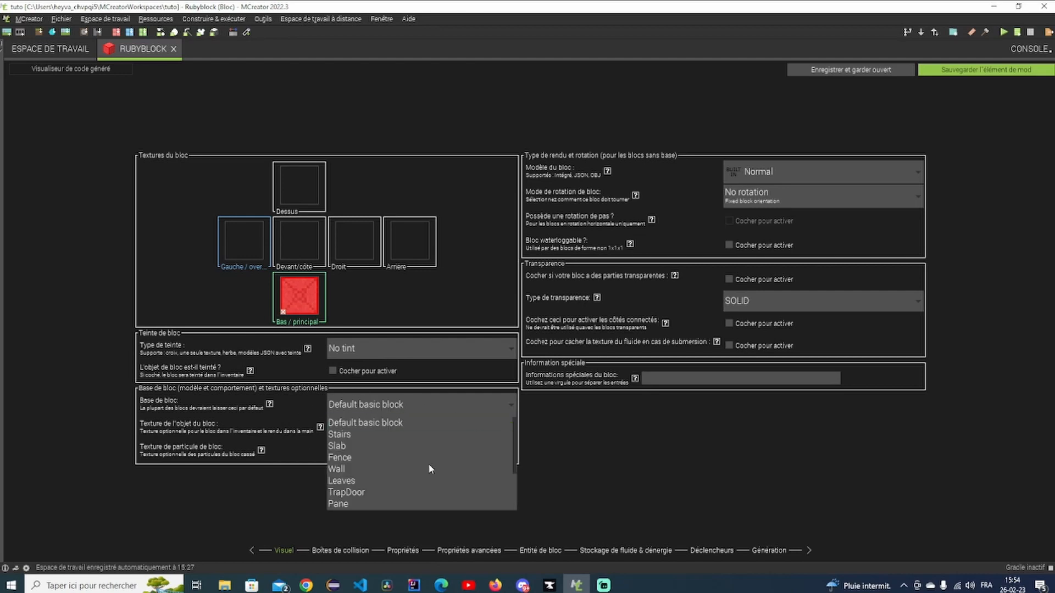
click(423, 409)
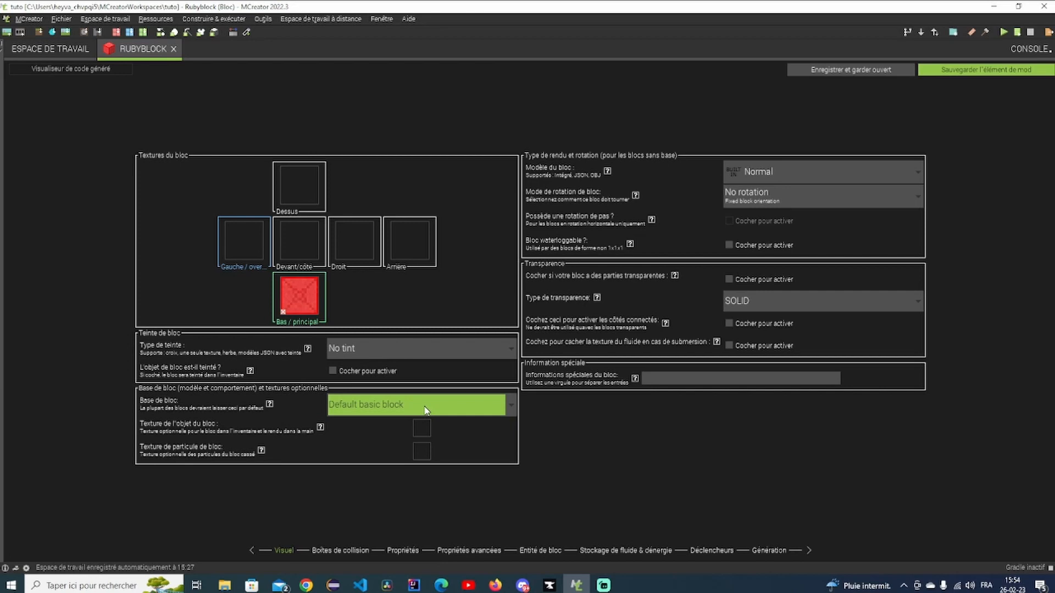
click(427, 409)
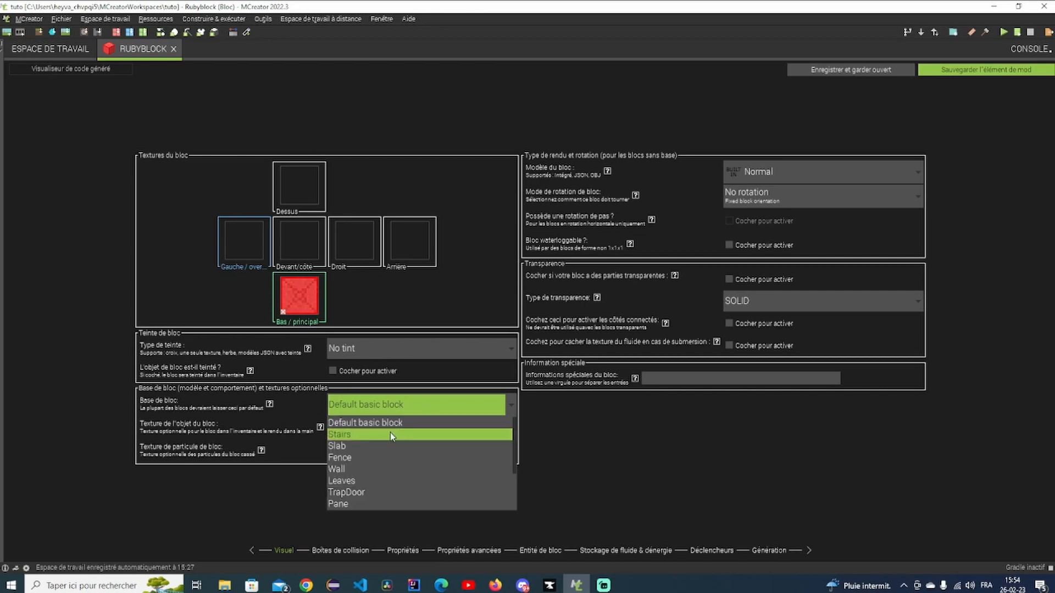
scroll(460, 453, down, 2)
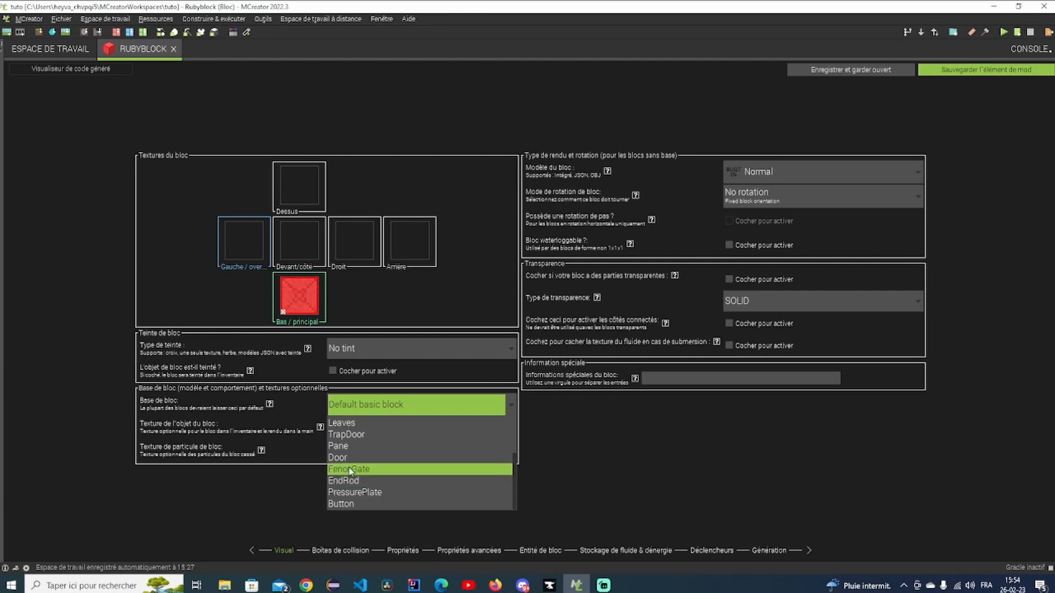
scroll(397, 464, up, 2)
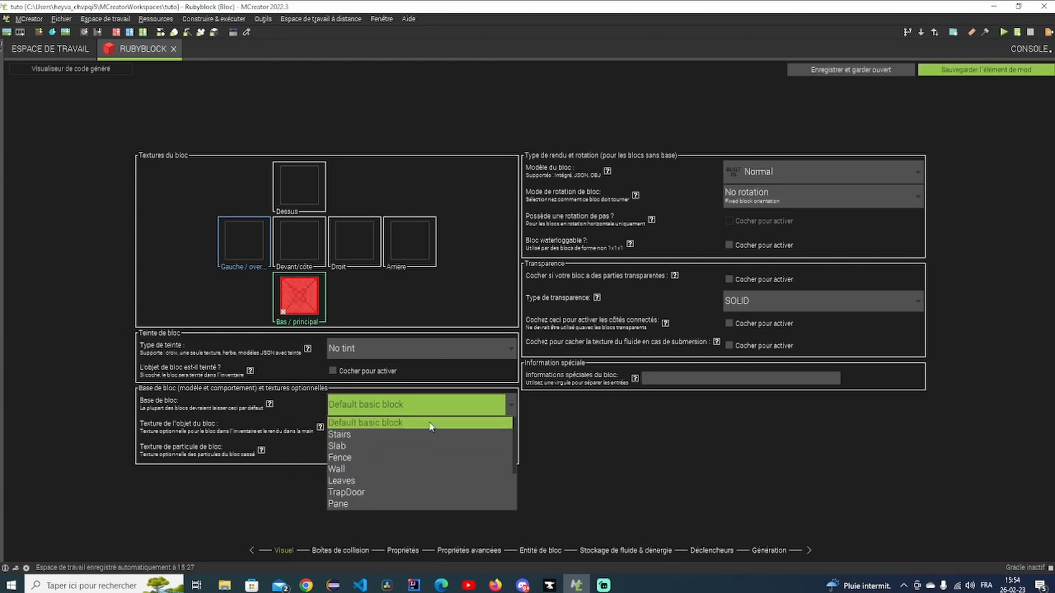
scroll(430, 426, down, 2)
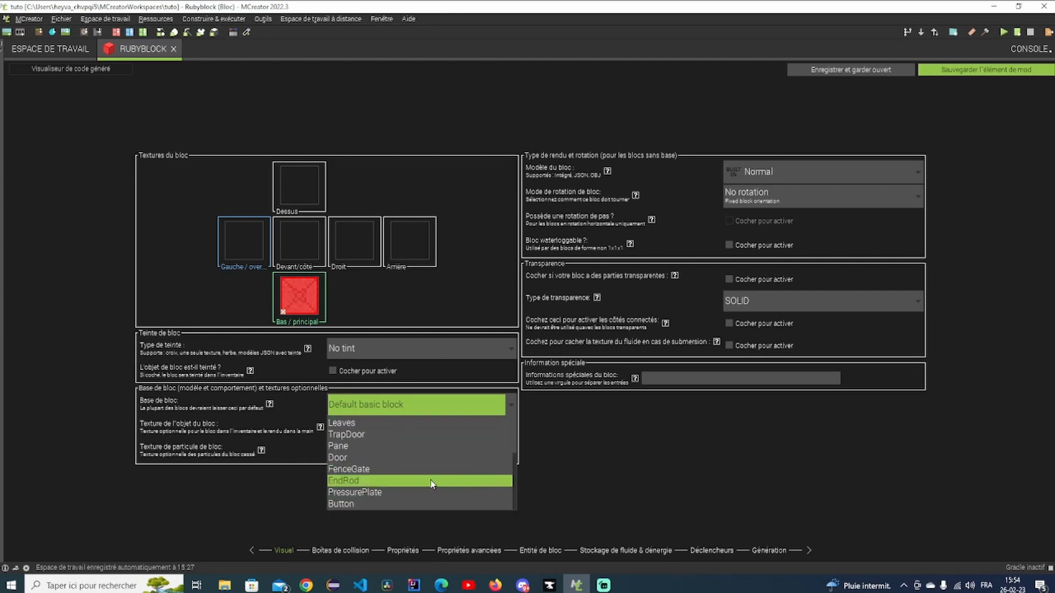
scroll(433, 481, up, 2)
scroll(442, 478, down, 2)
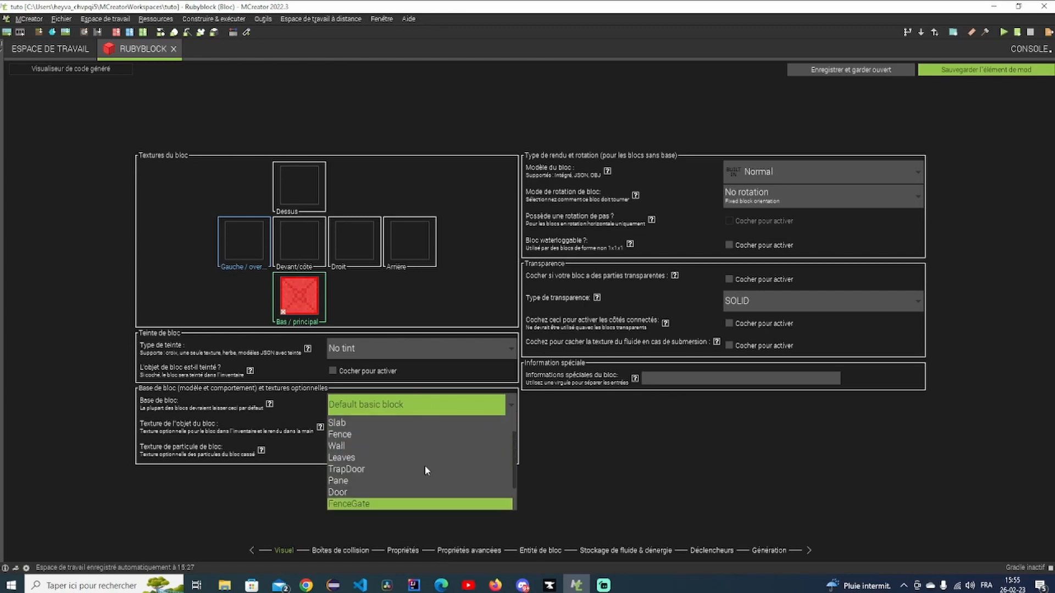
scroll(425, 466, up, 2)
scroll(418, 467, down, 2)
scroll(385, 483, up, 2)
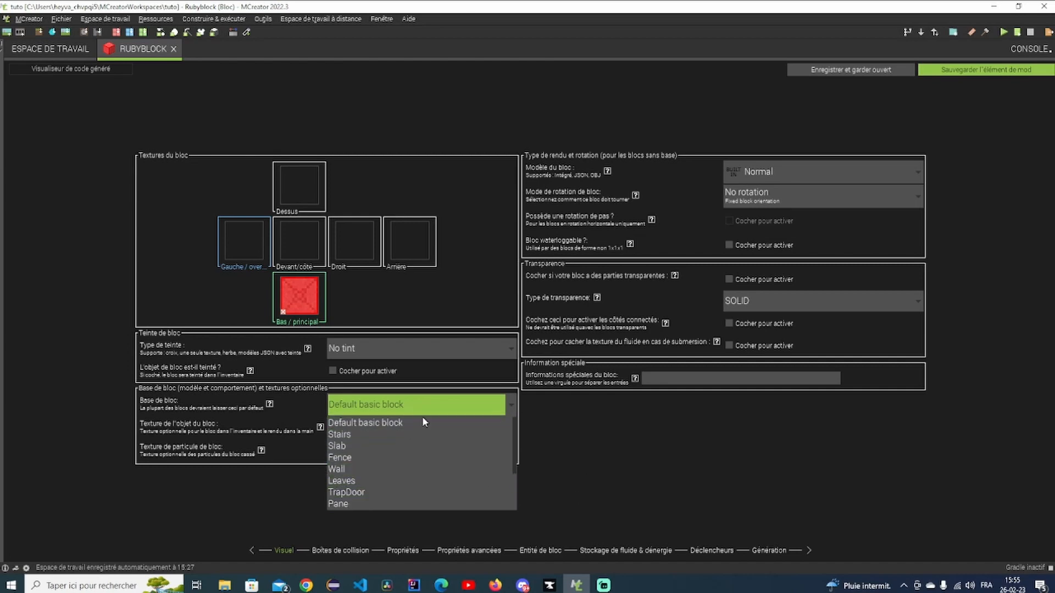
Try FenceGate as the block base and return the base to Default basic block.
scroll(429, 463, down, 2)
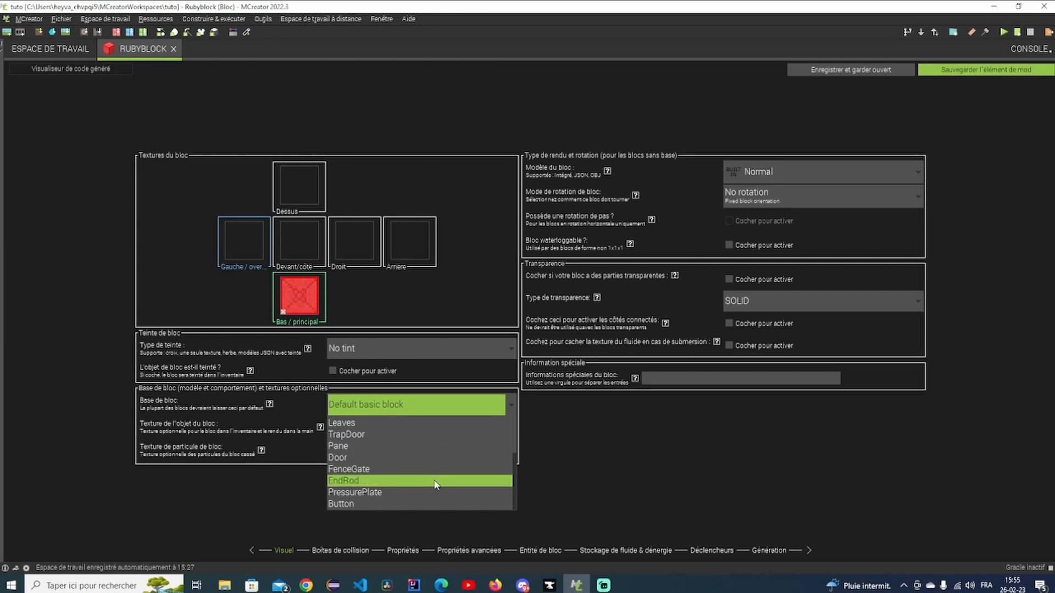
click(378, 470)
click(399, 405)
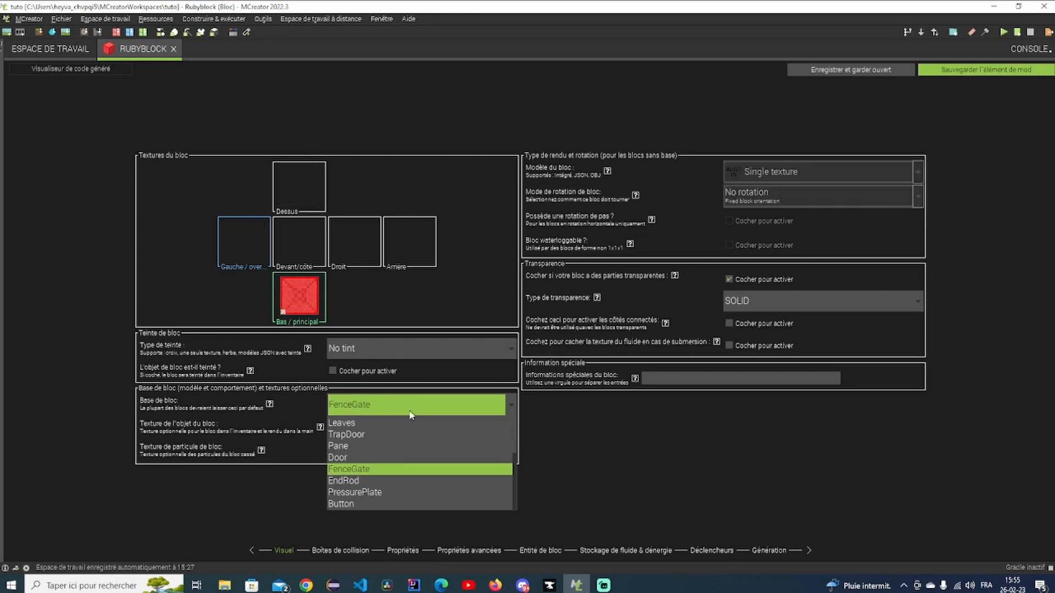
scroll(354, 457, up, 2)
scroll(361, 432, down, 2)
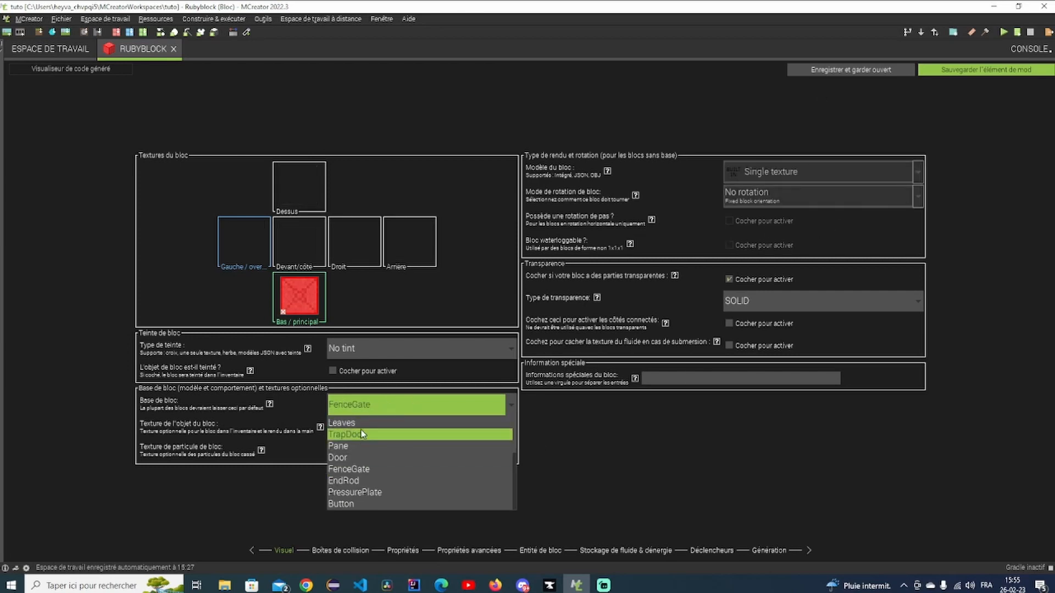
scroll(380, 433, up, 2)
click(377, 427)
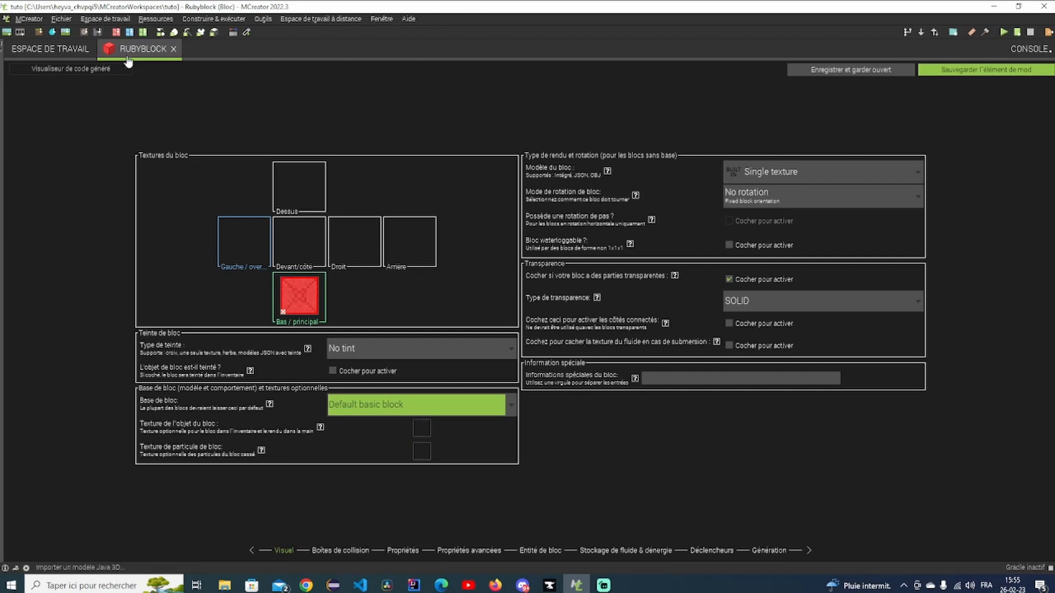
Look through the textures offered for the block's item and particle textures without choosing any.
click(421, 429)
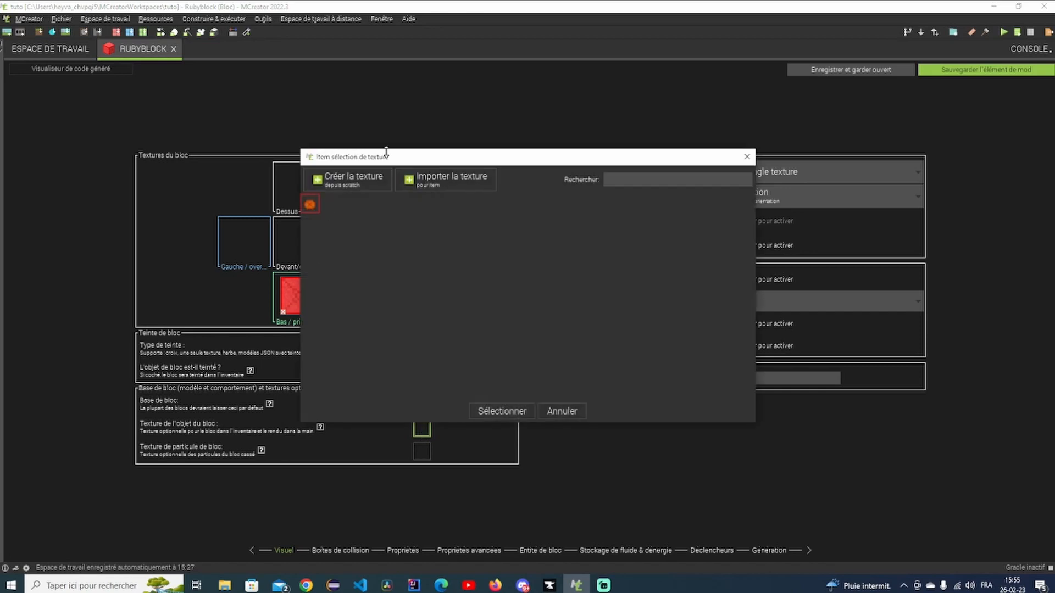
click(747, 157)
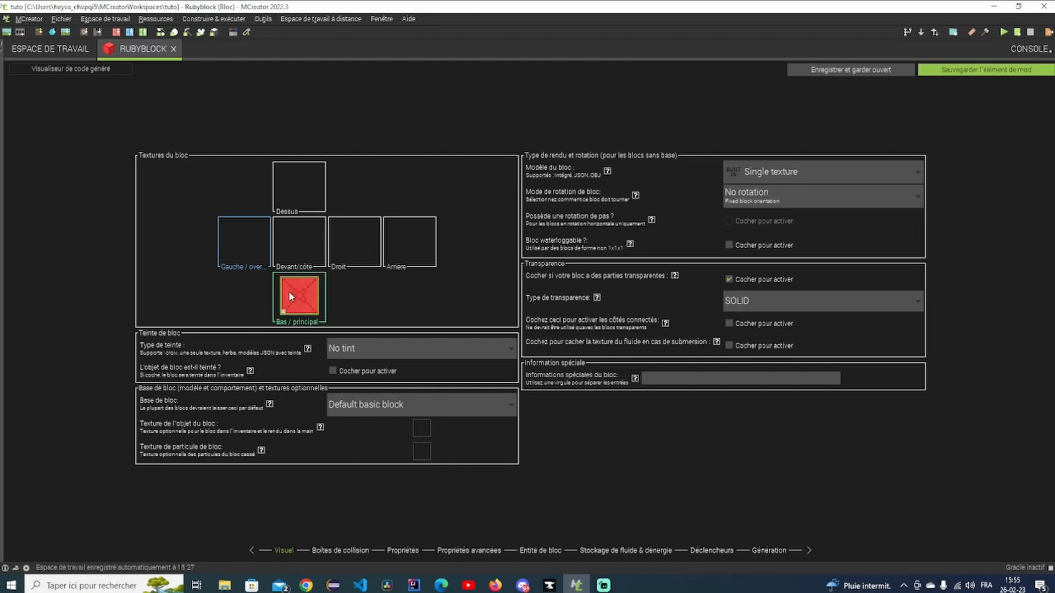
click(421, 453)
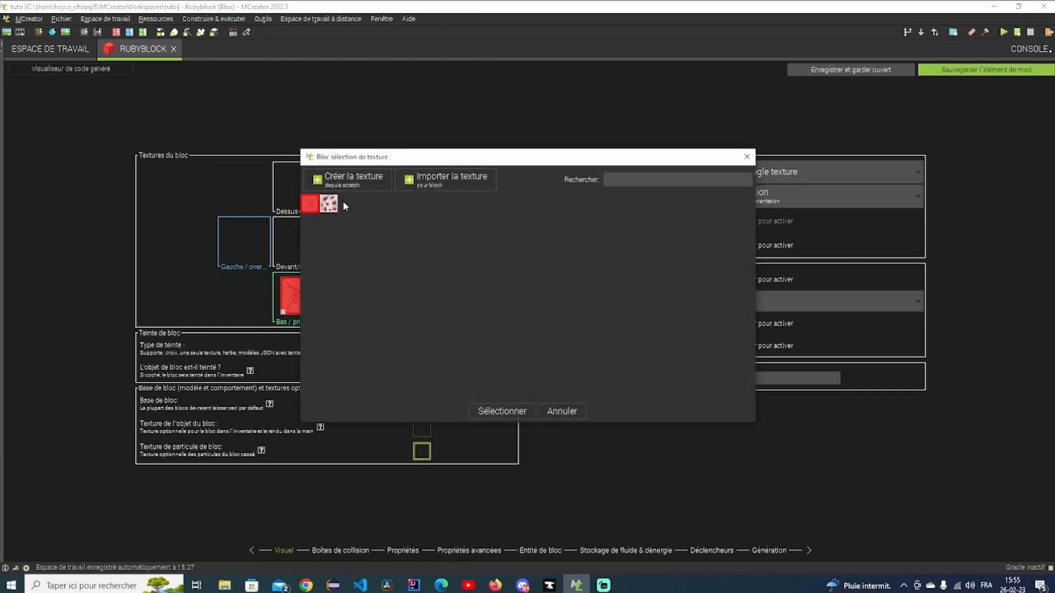
click(747, 157)
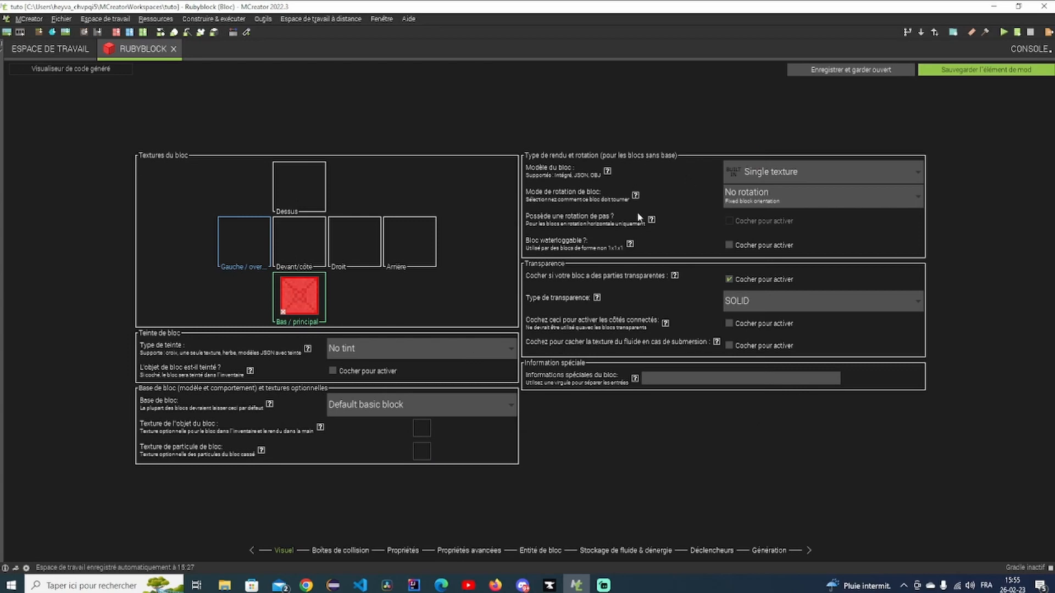
Set the block model to Normal so each face can have its own texture.
click(795, 172)
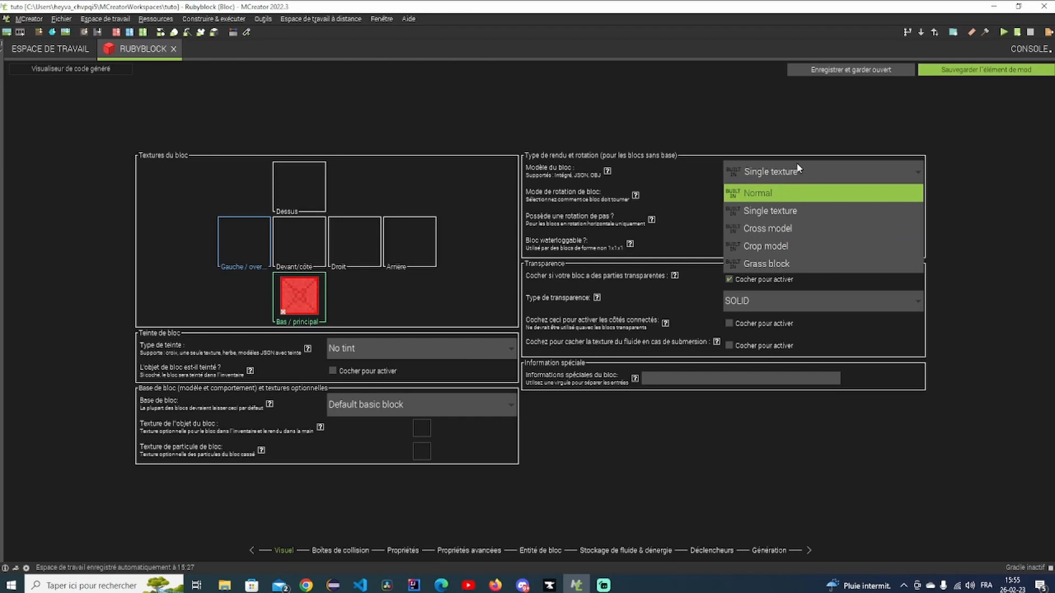
click(797, 193)
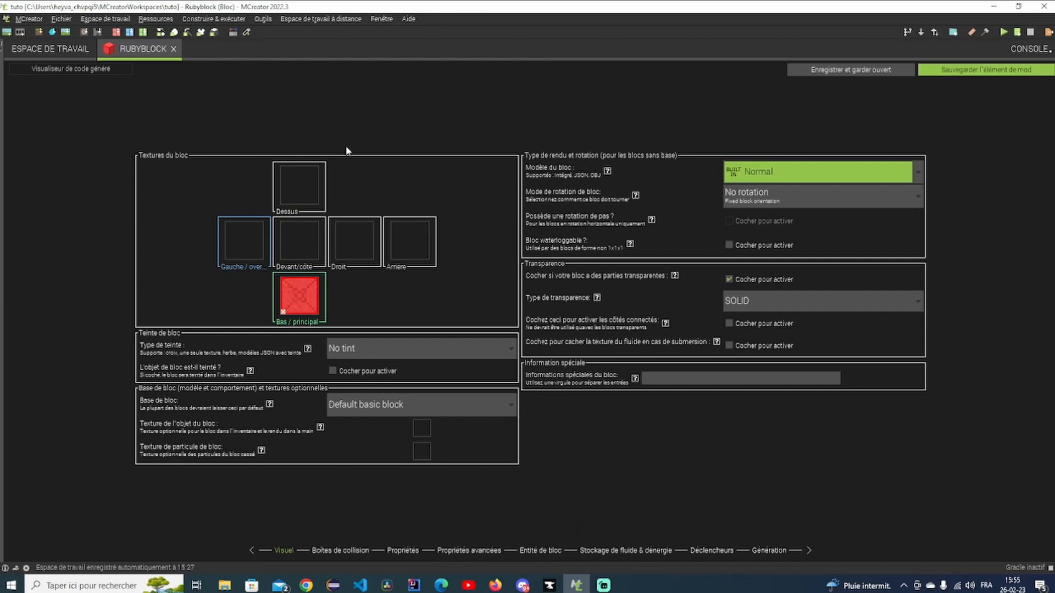
Examine the available block models, the rotation modes and the help text explaining how each rotation mode works.
click(781, 172)
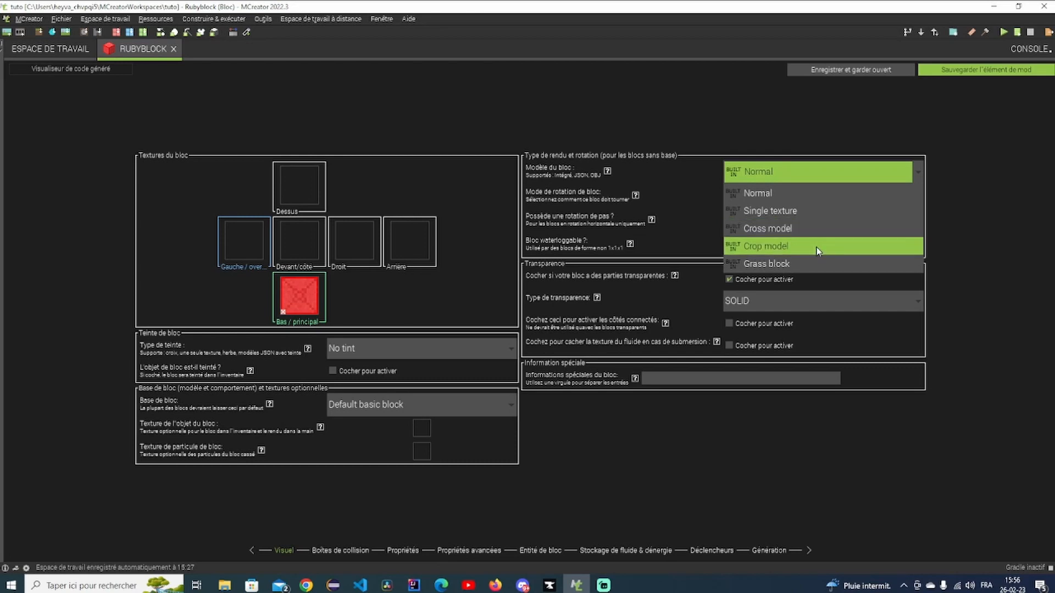
click(473, 250)
click(781, 196)
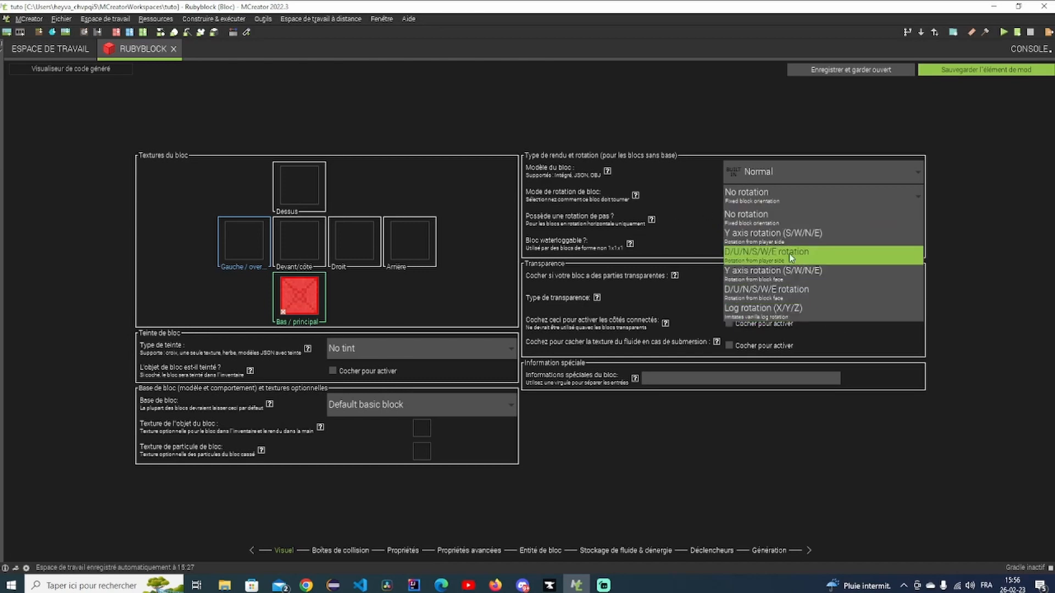
click(675, 203)
click(636, 197)
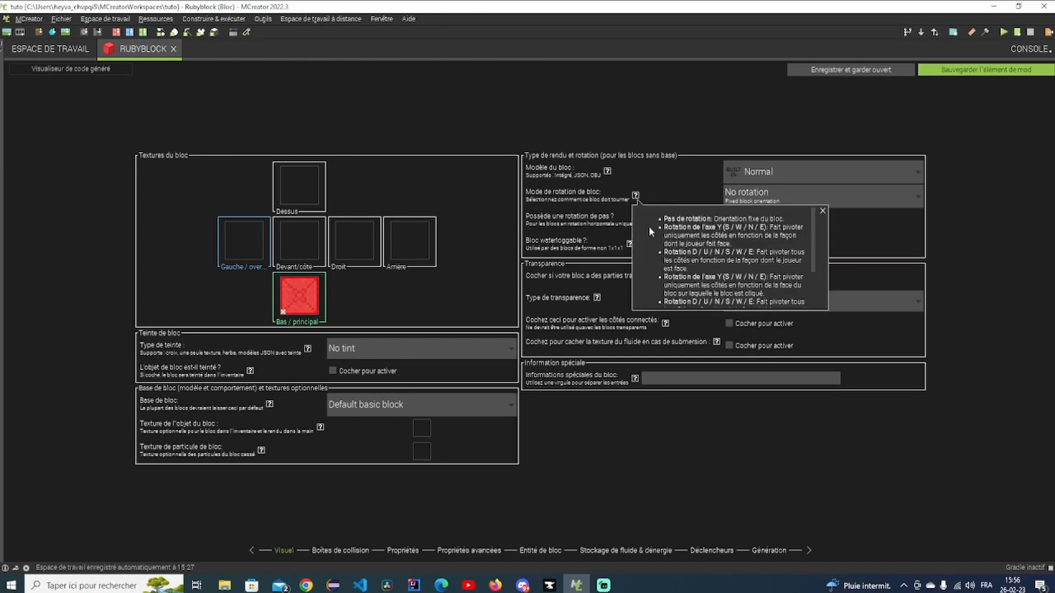
scroll(724, 256, down, 1)
scroll(725, 256, up, 3)
click(658, 173)
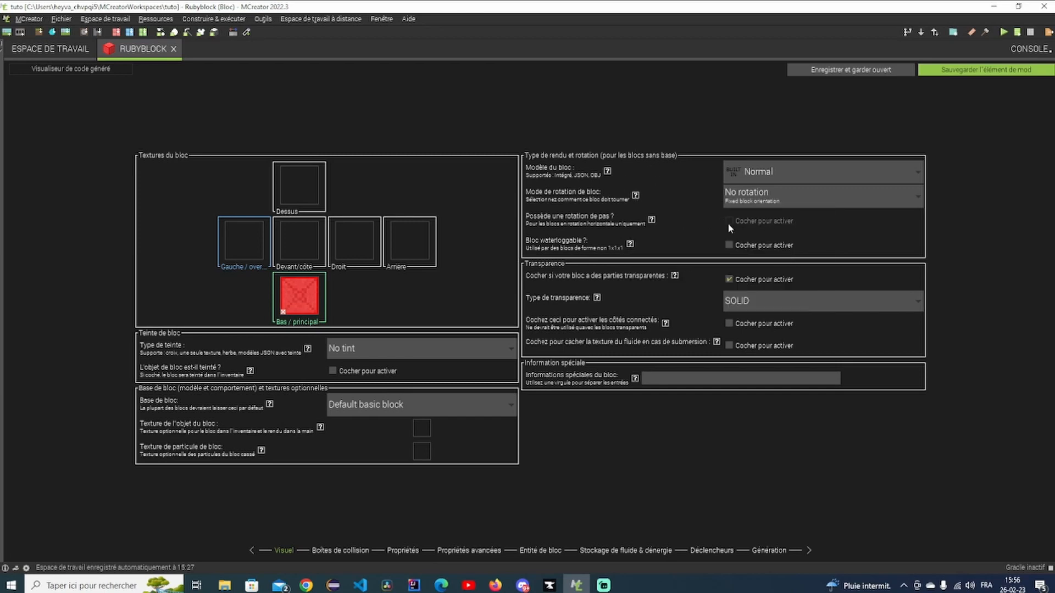
click(763, 198)
click(770, 199)
click(769, 199)
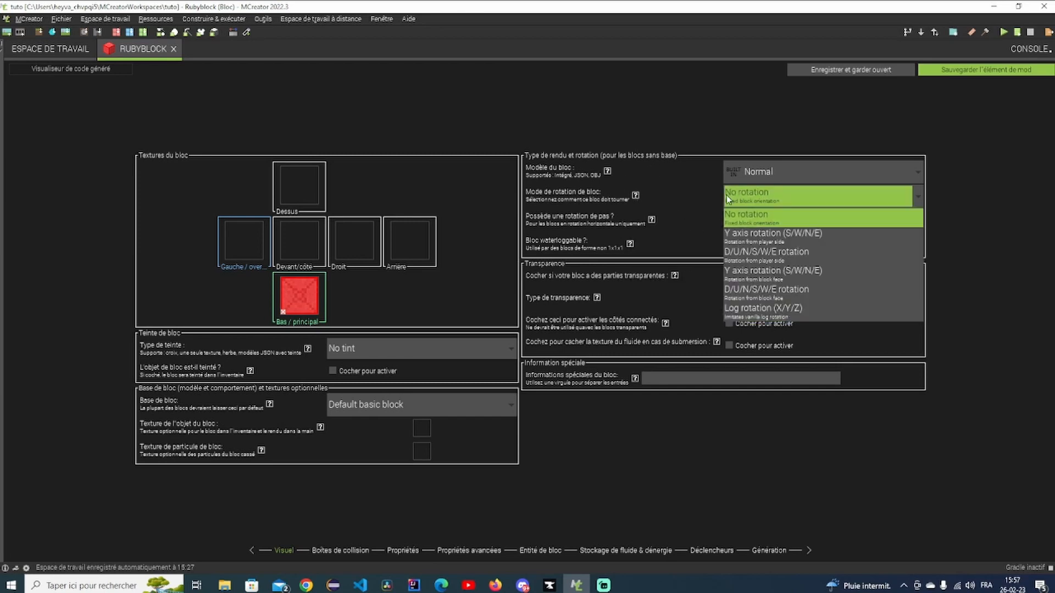
click(661, 174)
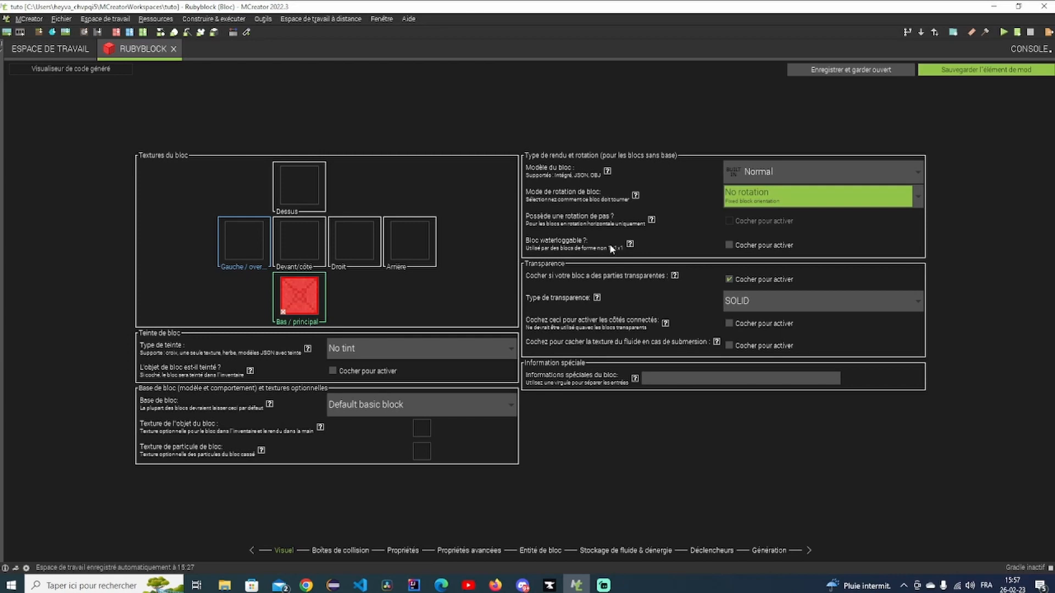
Disable the block's transparent-parts option, keep the transparency type SOLID, and enter "tuto" as its special information.
click(728, 279)
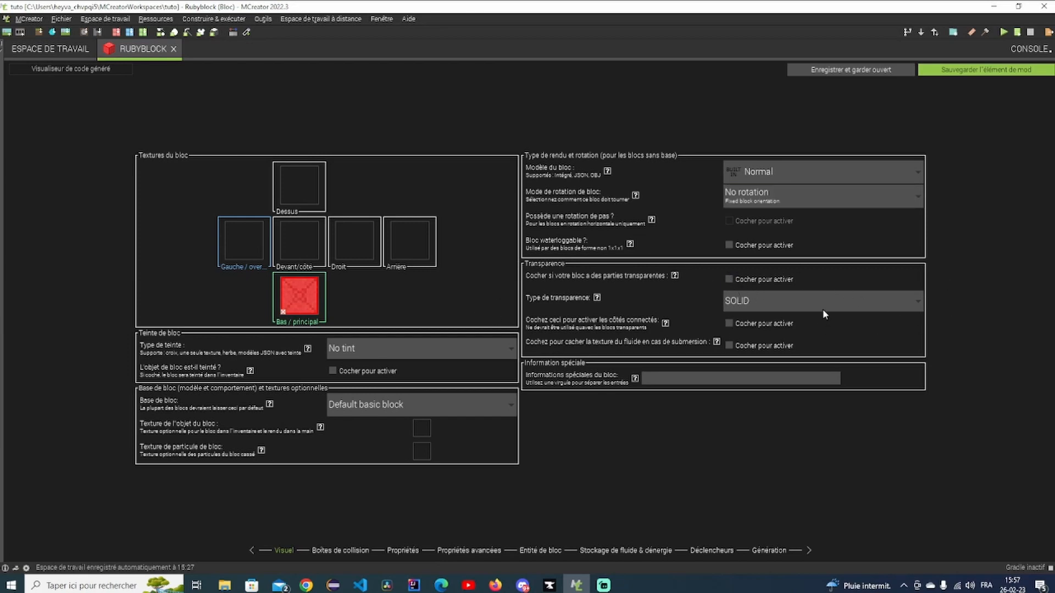
click(769, 301)
click(758, 317)
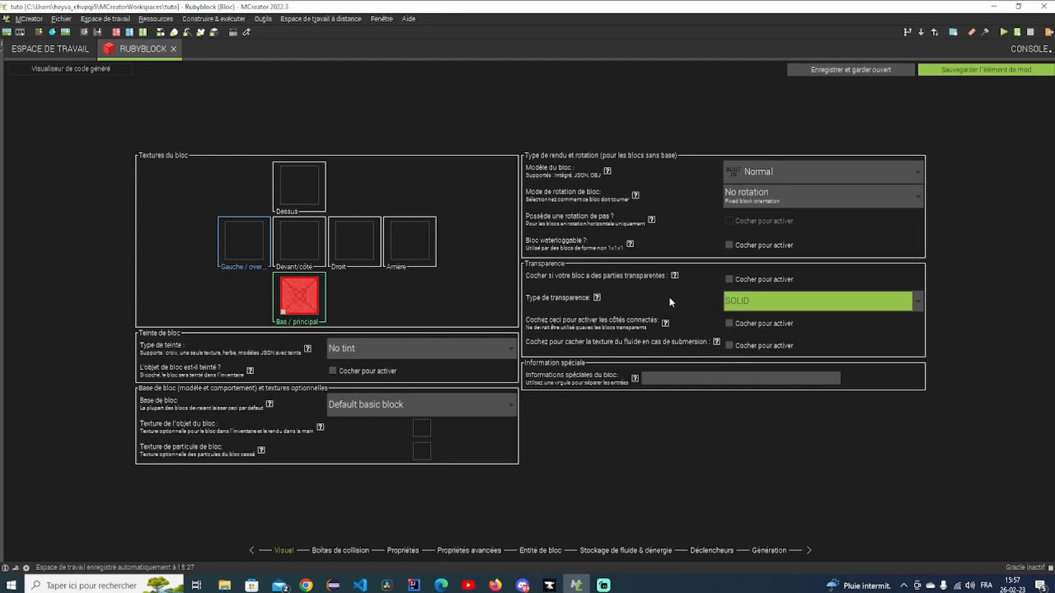
click(666, 378)
text(tuto)
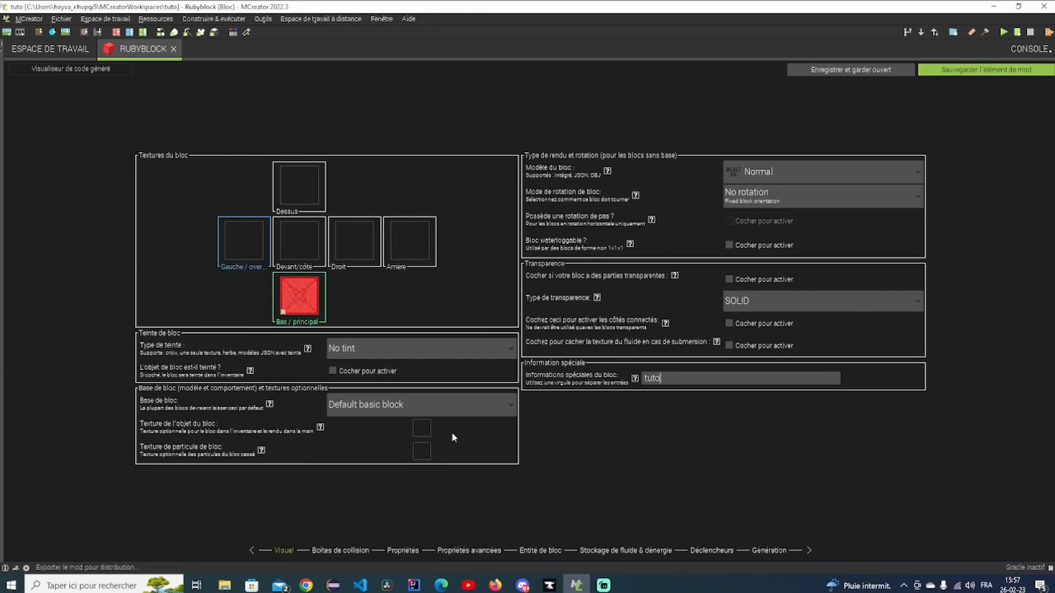
In the block's general properties, set the in-game name to "Ruby block" and the material to IRON.
click(333, 552)
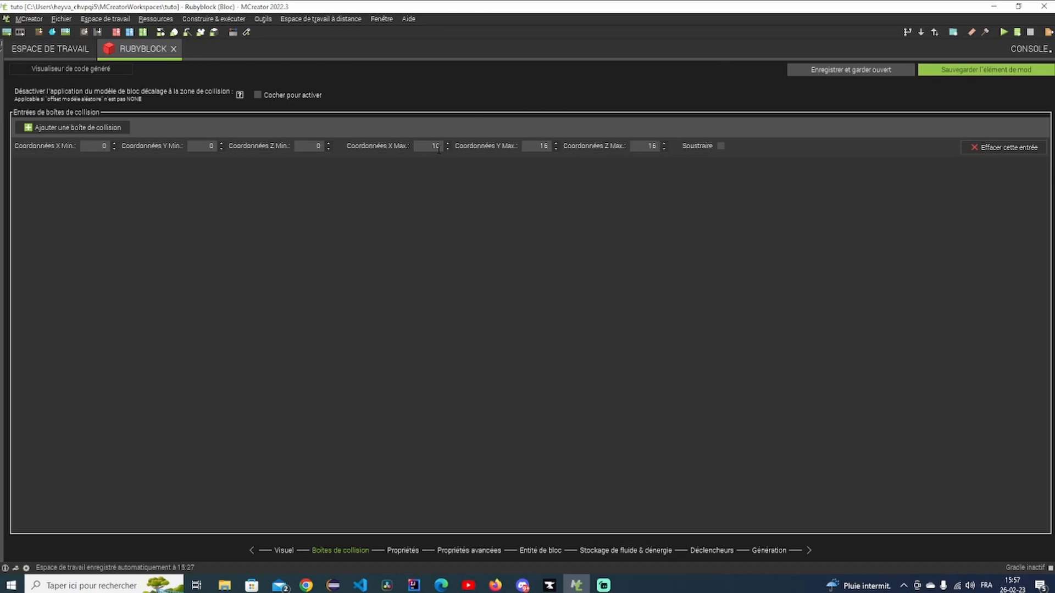
click(401, 551)
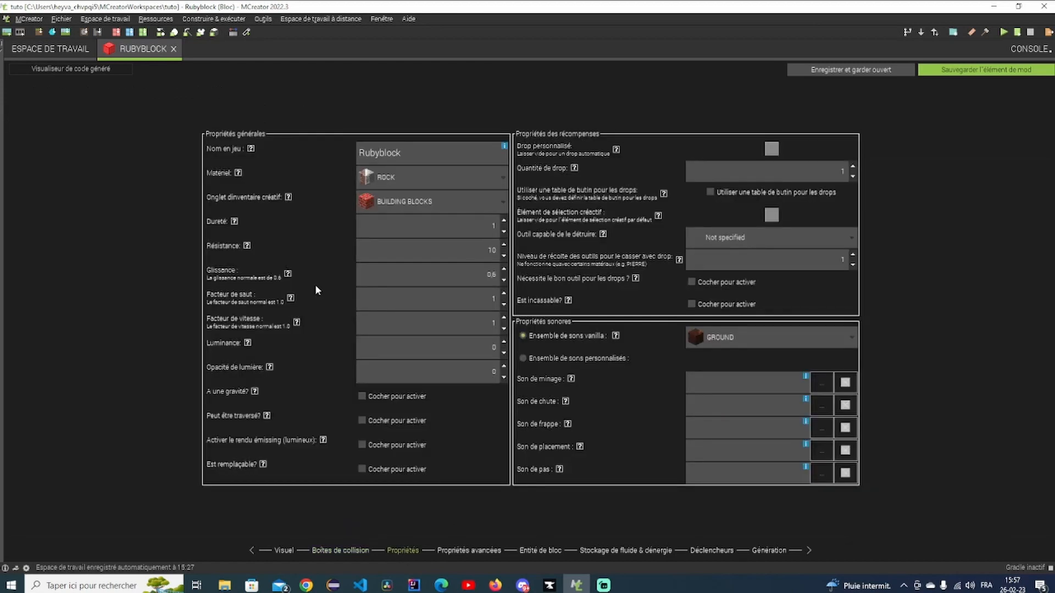
click(379, 153)
click(423, 155)
click(439, 176)
scroll(401, 242, down, 1)
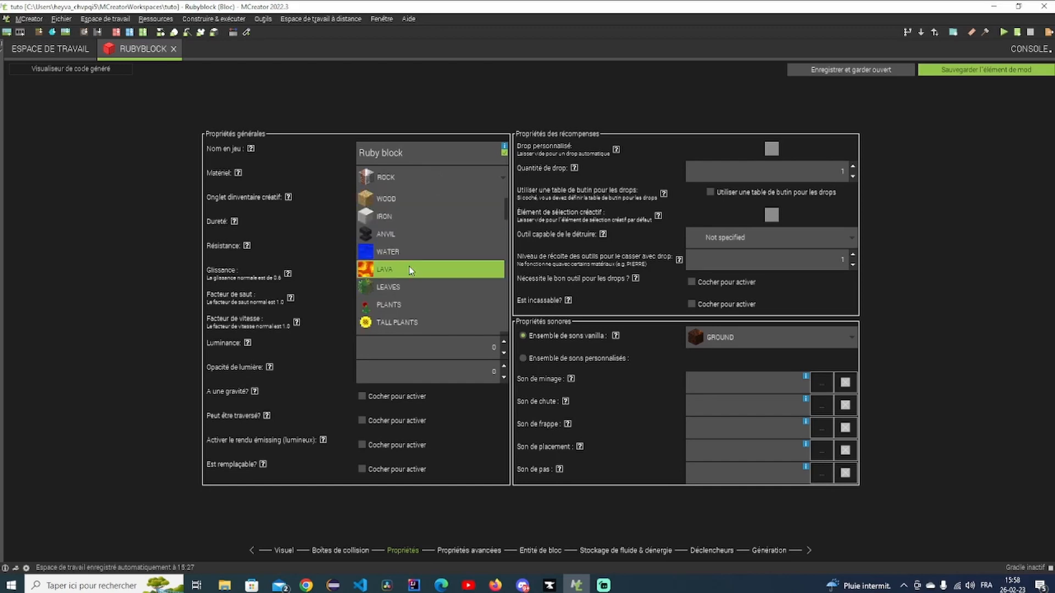
click(391, 216)
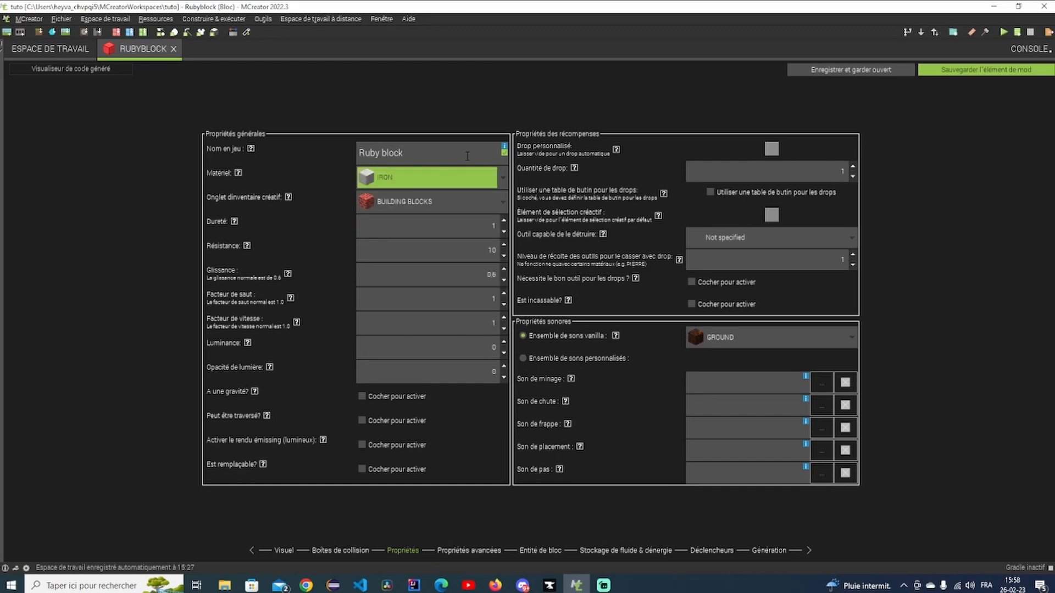
Keep BUILDING BLOCKS as the creative inventory tab and set the block's hardness to 2,5.
click(414, 204)
click(415, 222)
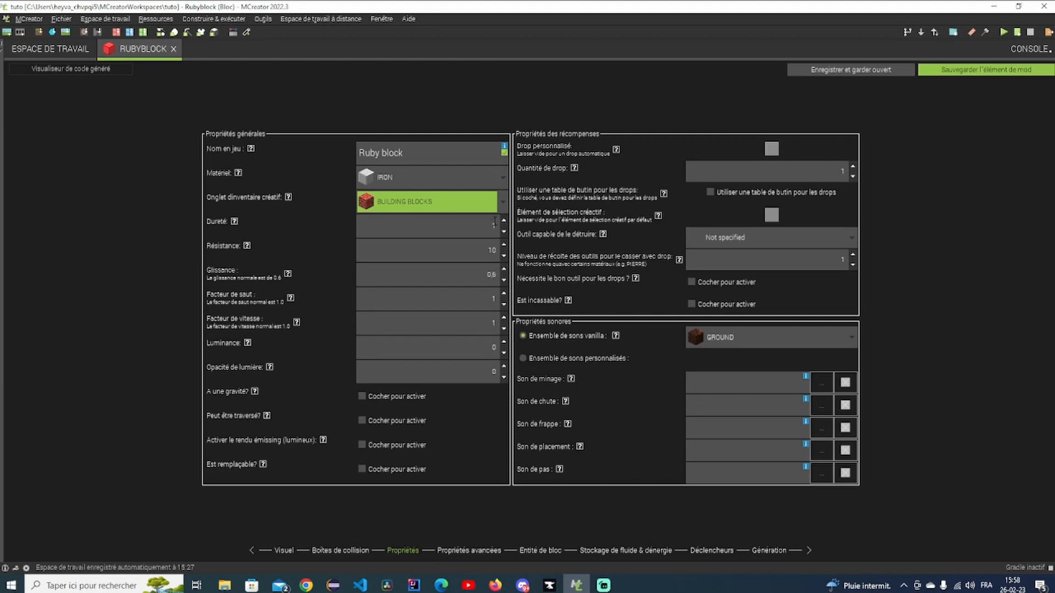
key(Tab)
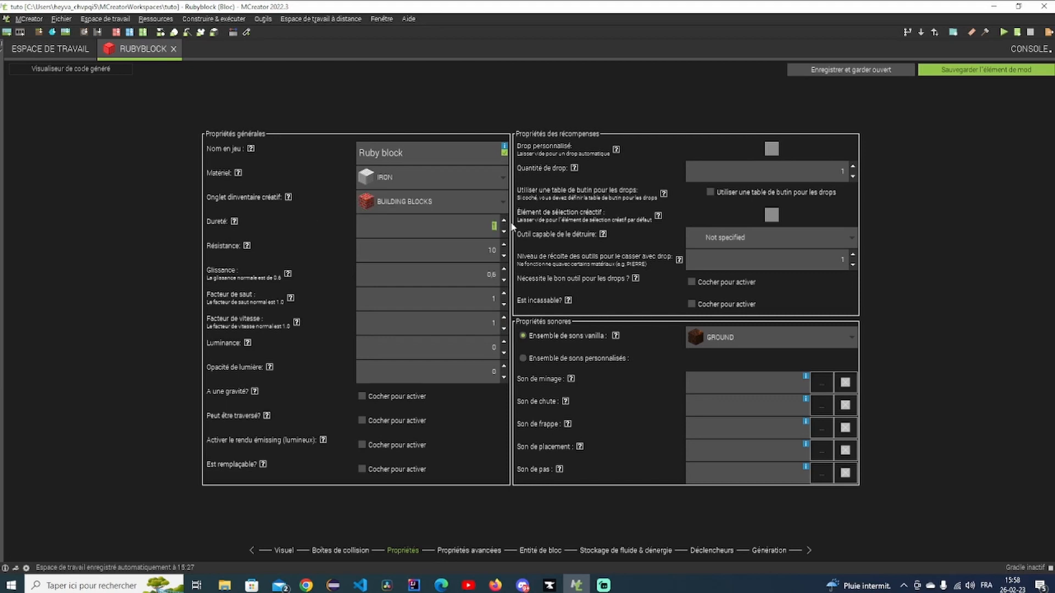
text(2.5)
text(,5)
Check the light opacity setting and browse the items offered as creative selection element without choosing one.
click(270, 367)
click(771, 215)
scroll(640, 253, right, 8)
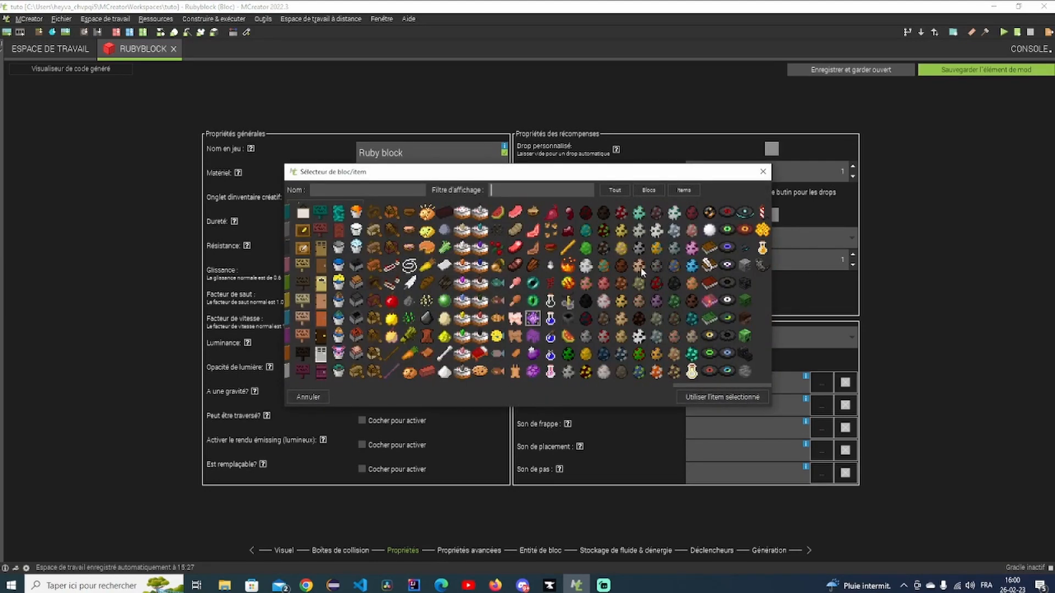
key(Escape)
Set pickaxe as the tool that destroys the block, require the correct tool for drops, and set the harvest level to 2.
click(733, 237)
click(752, 274)
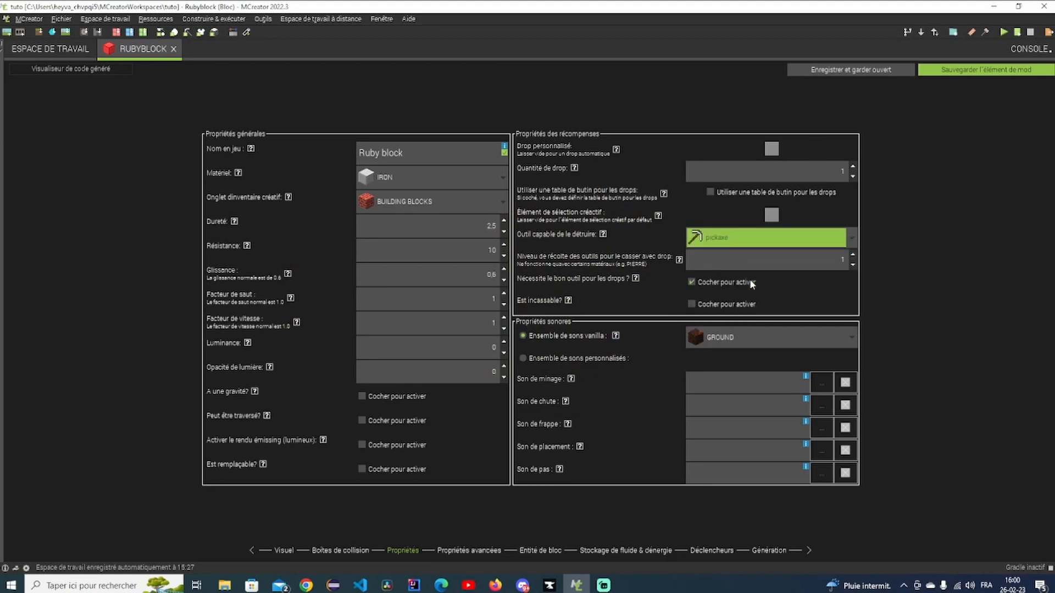
click(752, 242)
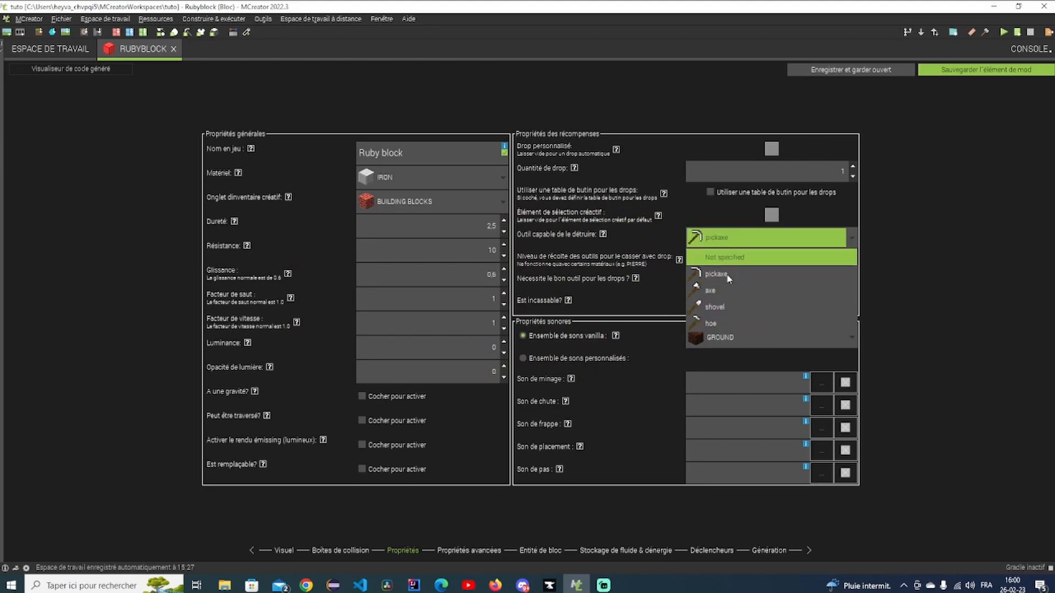
click(740, 289)
click(749, 246)
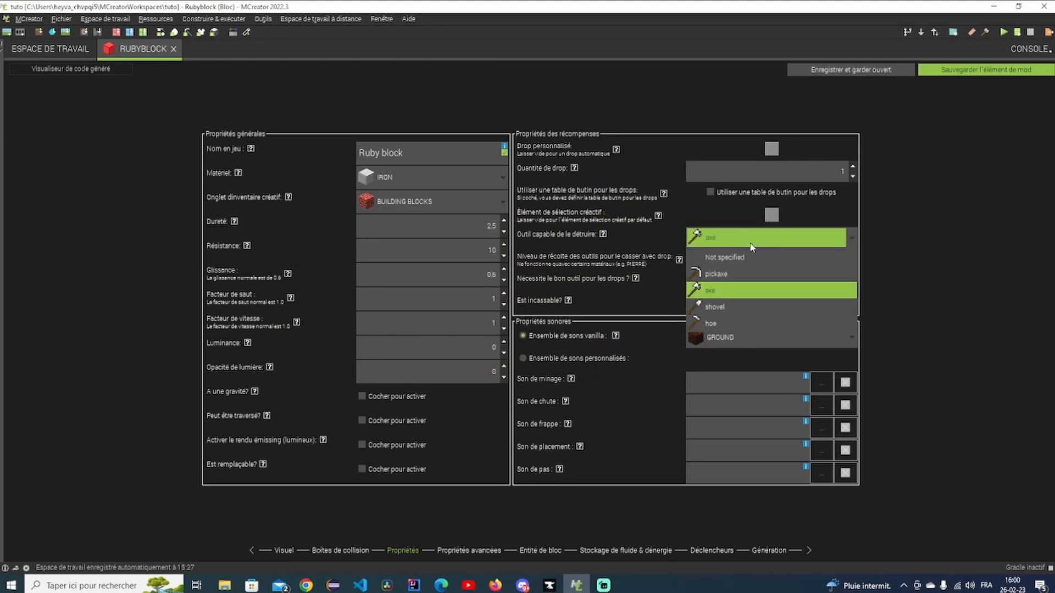
click(748, 275)
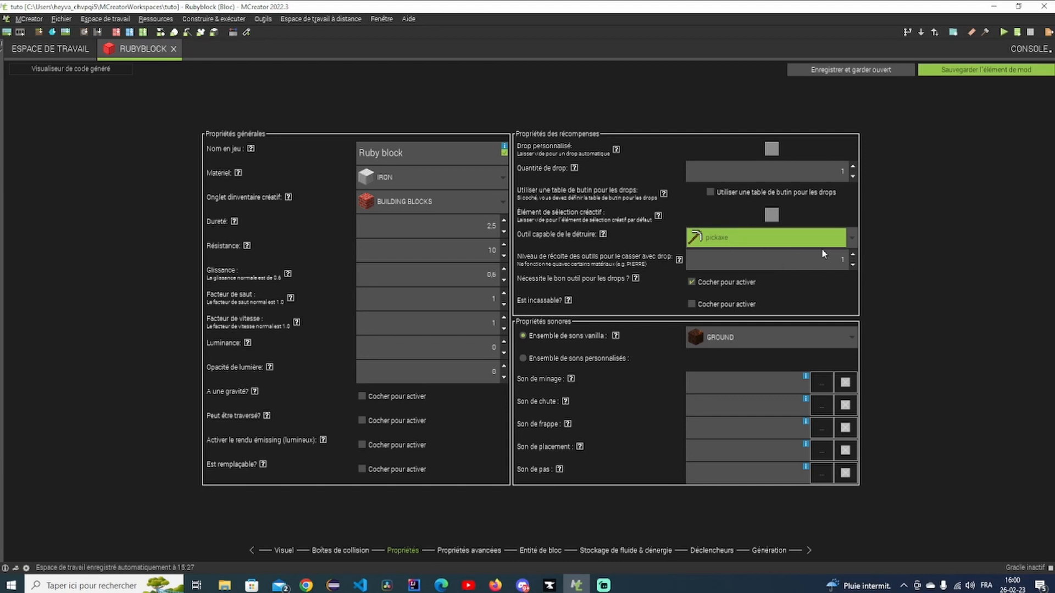
click(855, 254)
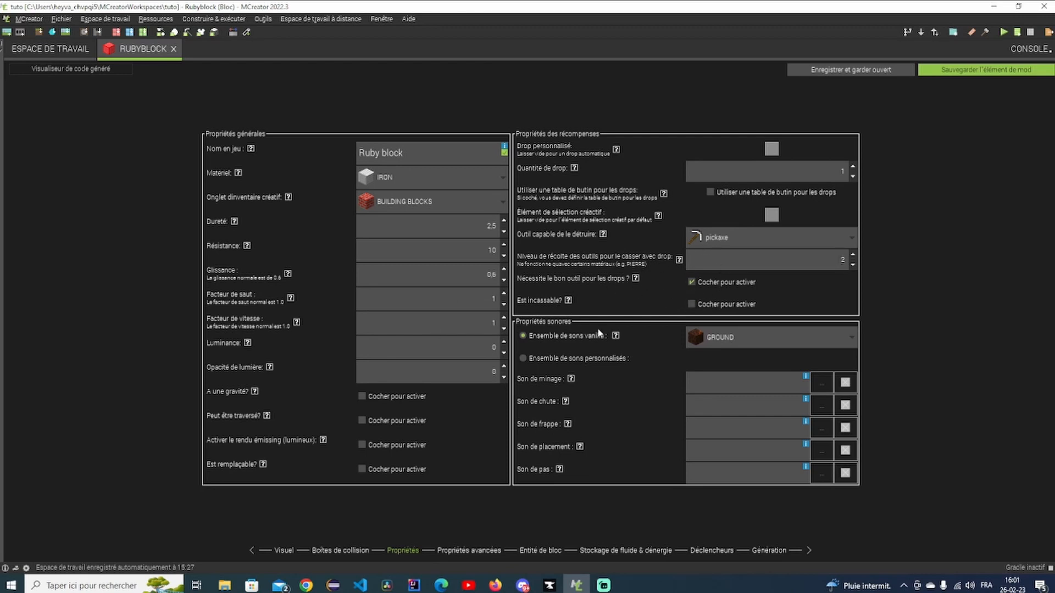
Browse the vanilla sound sets and choose STONE for the block's sounds.
click(761, 340)
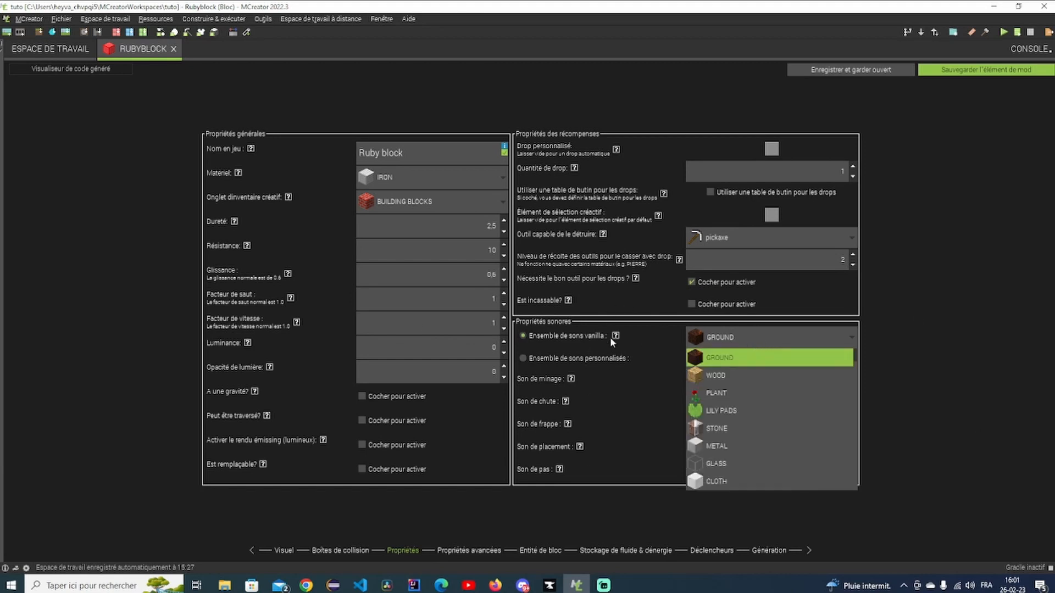
click(631, 358)
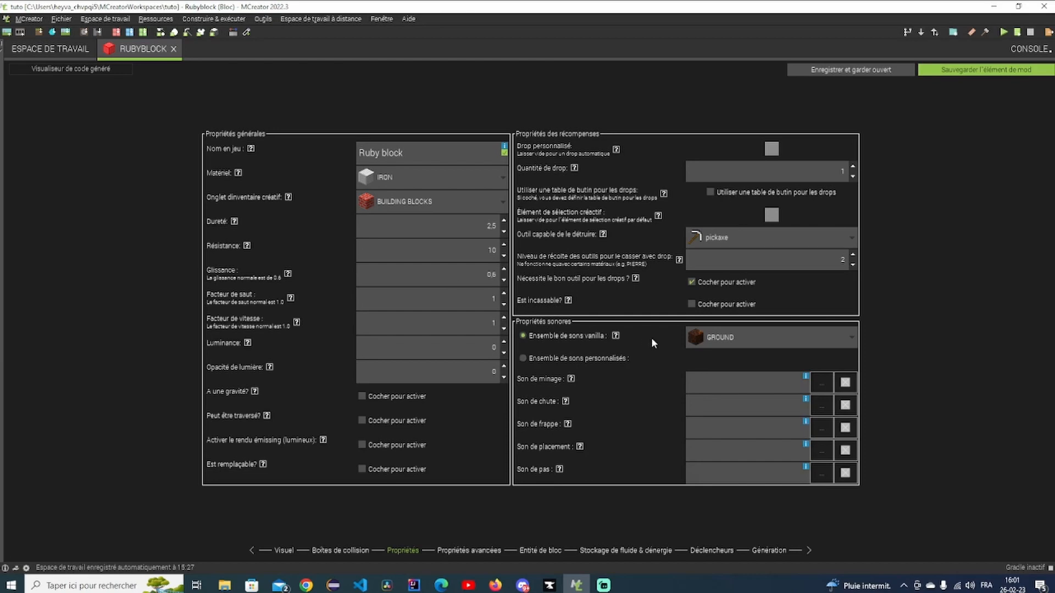
click(731, 338)
scroll(761, 411, down, 10)
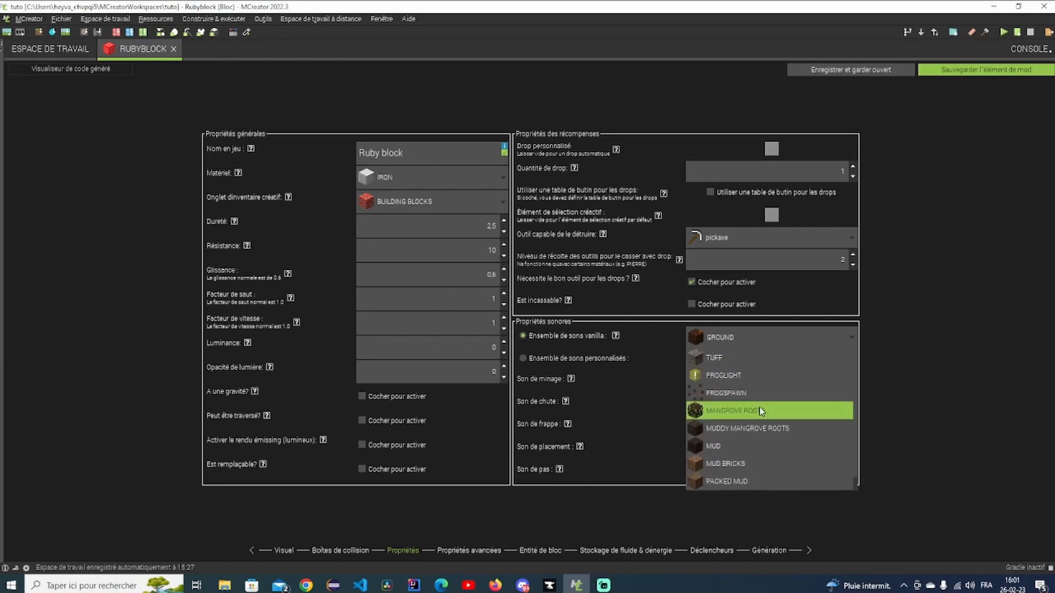
click(891, 325)
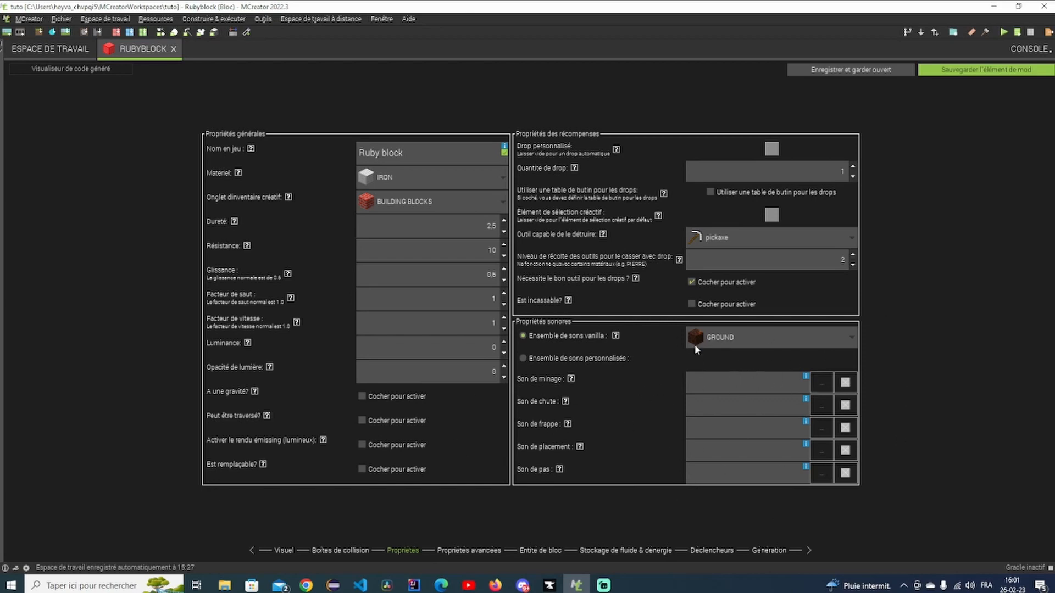
click(733, 341)
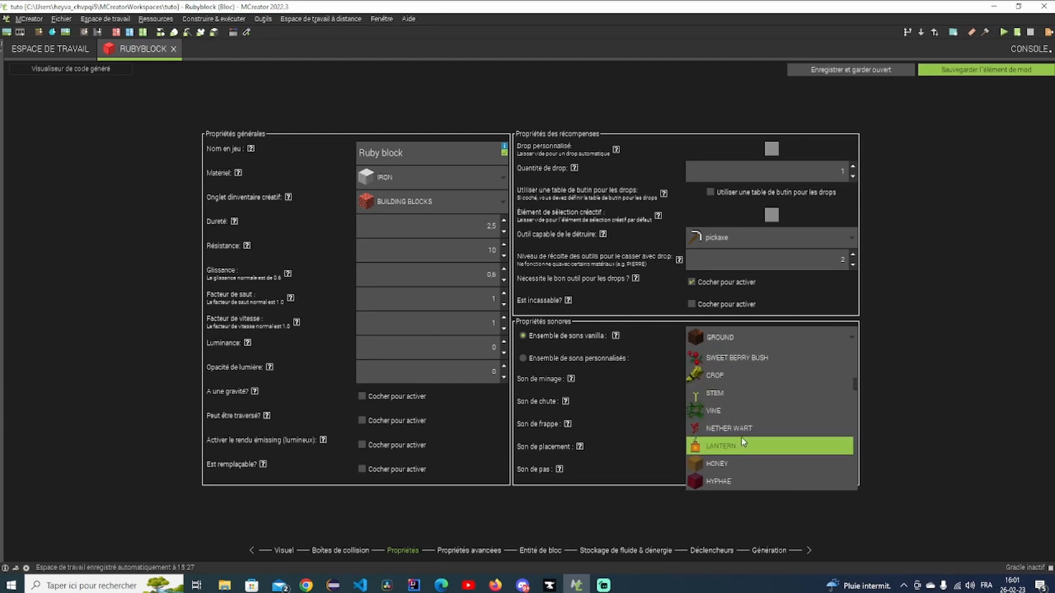
scroll(738, 438, up, 1)
click(737, 436)
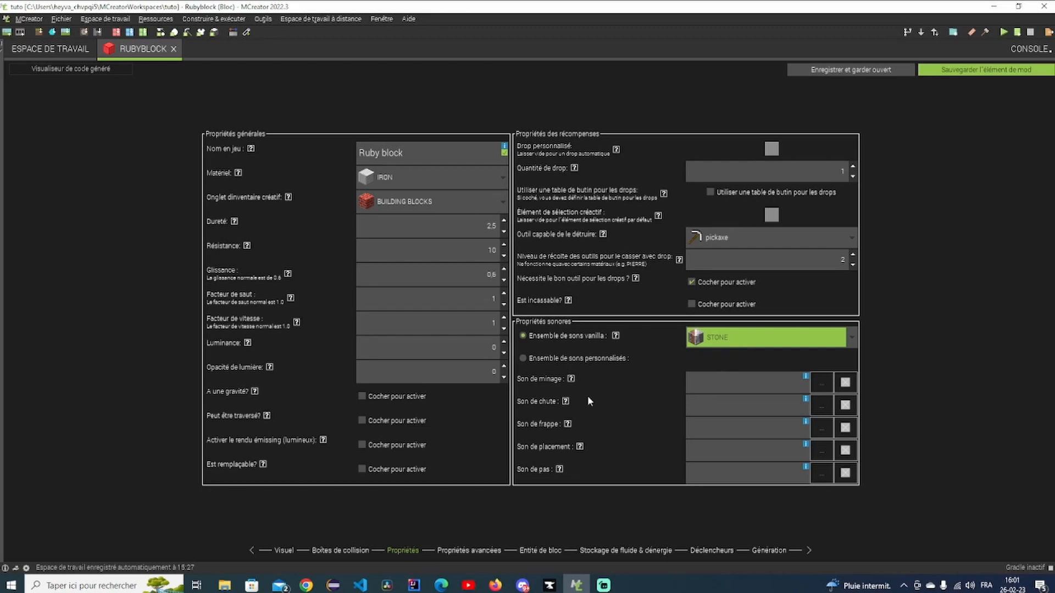
click(748, 338)
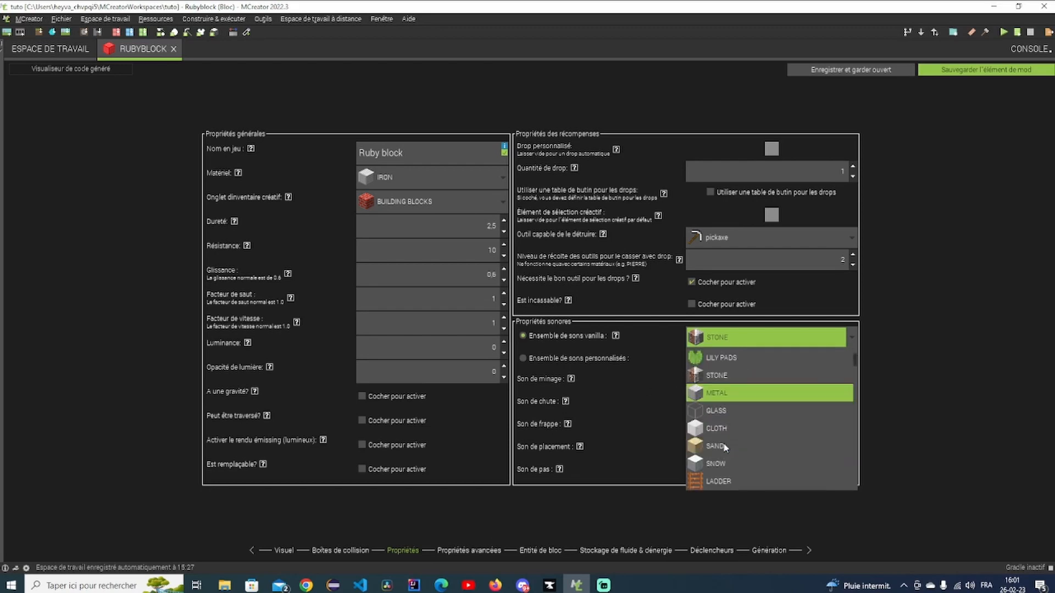
Look over the block's advanced properties, block entity, fluid and energy storage, and trigger settings.
click(467, 547)
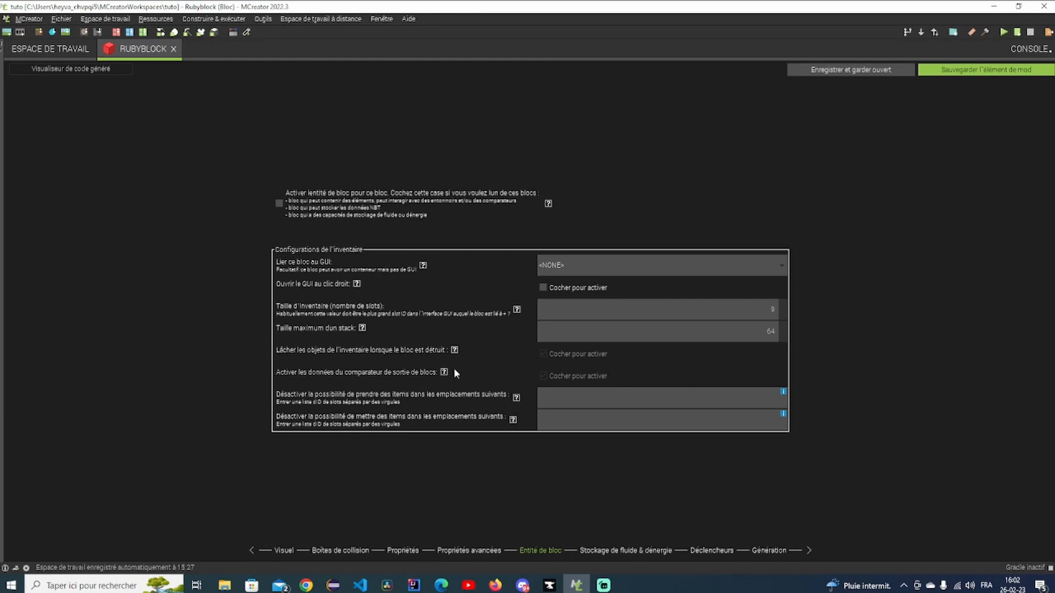
click(652, 550)
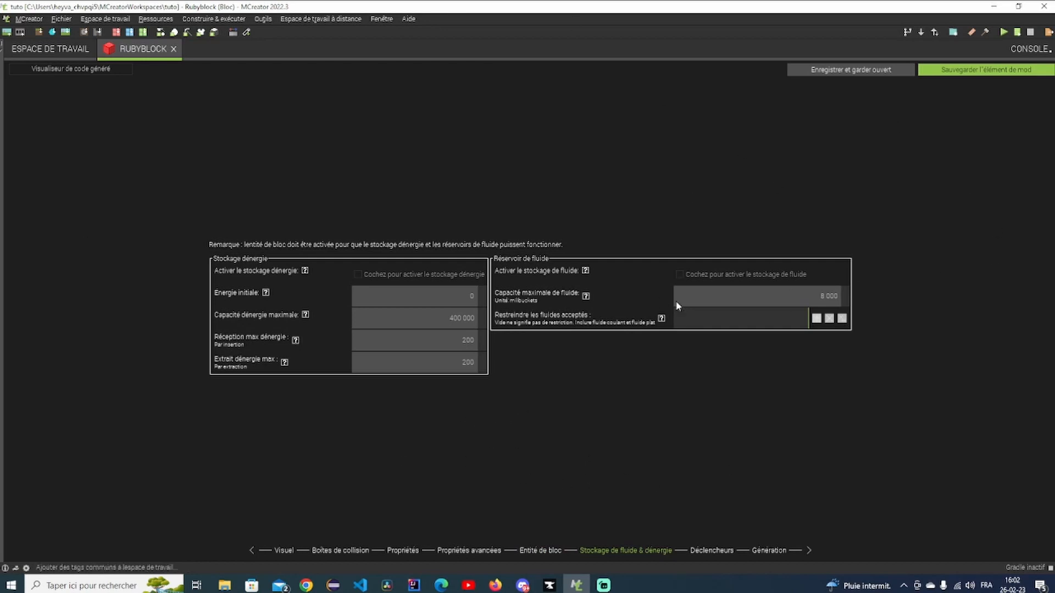
click(709, 552)
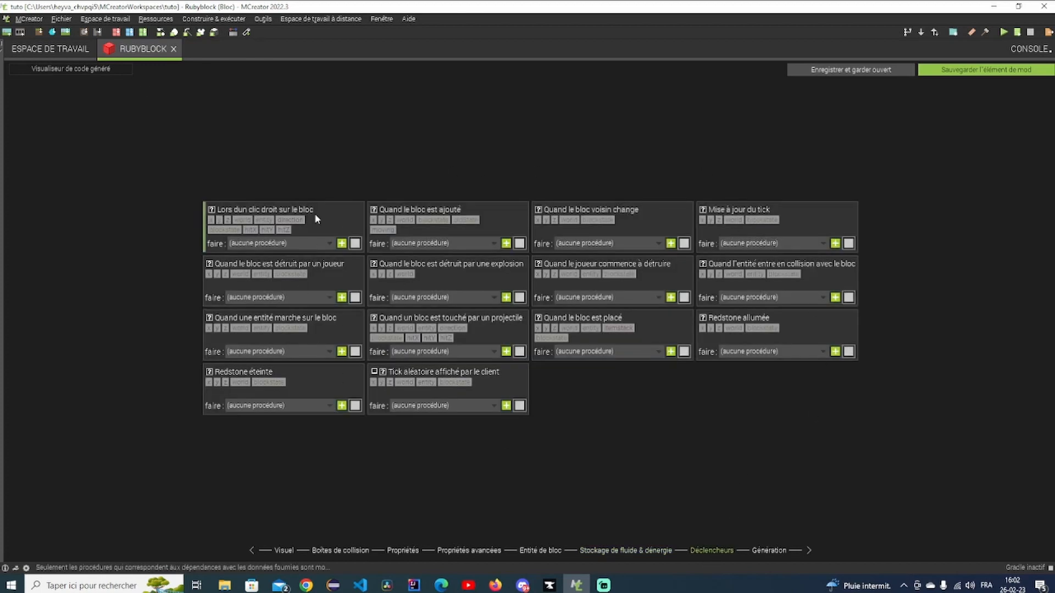
Review and save the explosion procedure RubyOreQuandUneEntiteMarcheSurLeBloc, and assign it to Rubyblock's right-click trigger.
click(27, 49)
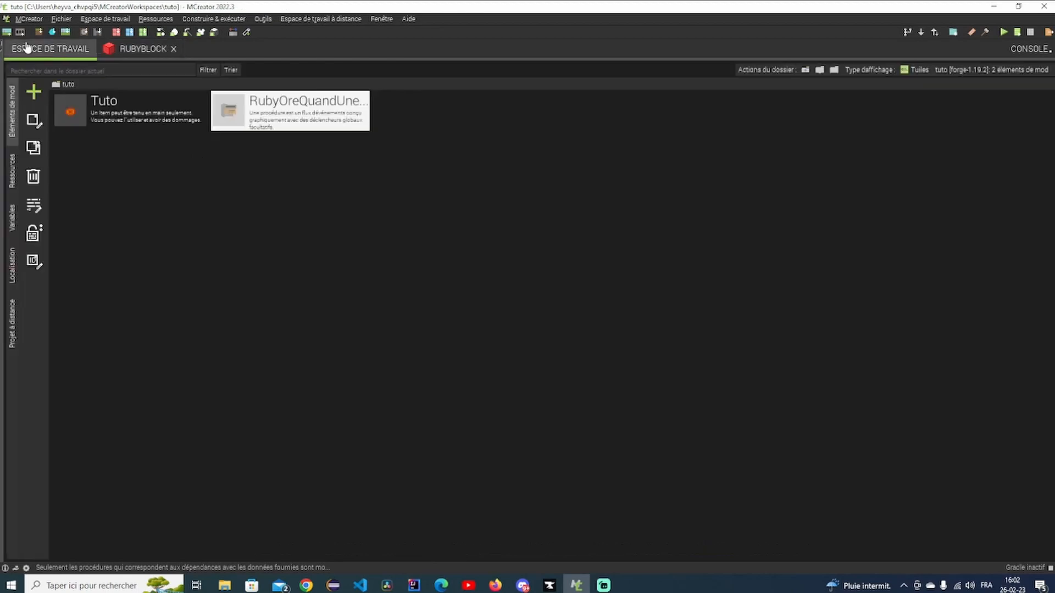
double_click(303, 117)
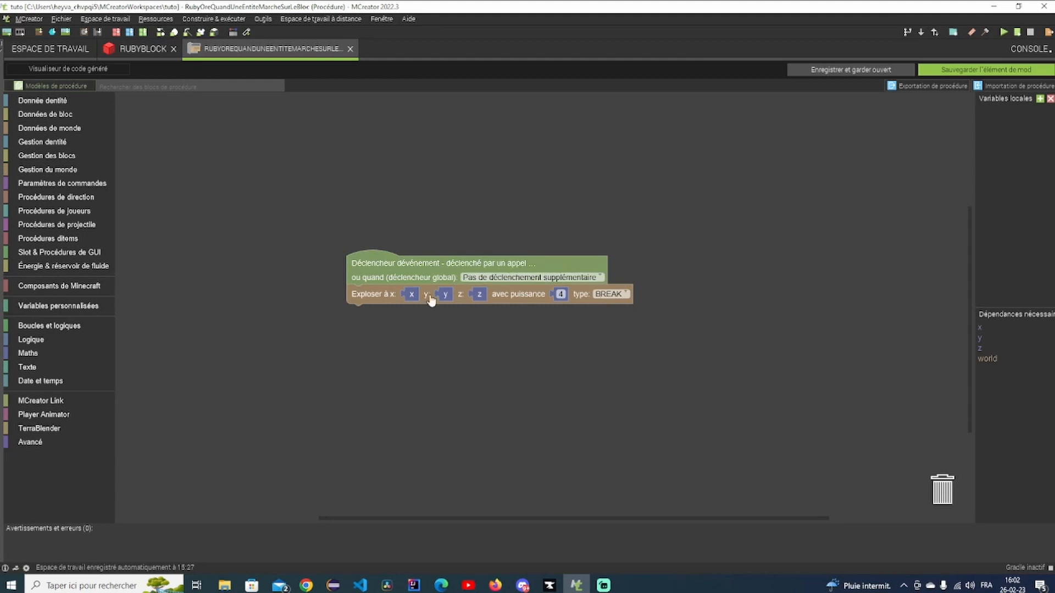
click(963, 67)
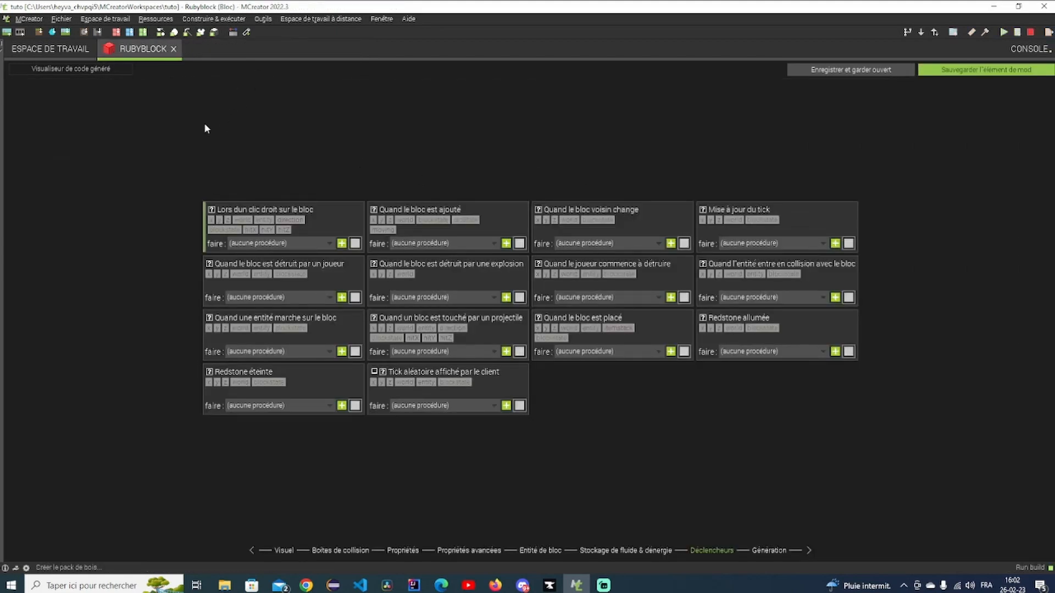
click(299, 243)
click(310, 263)
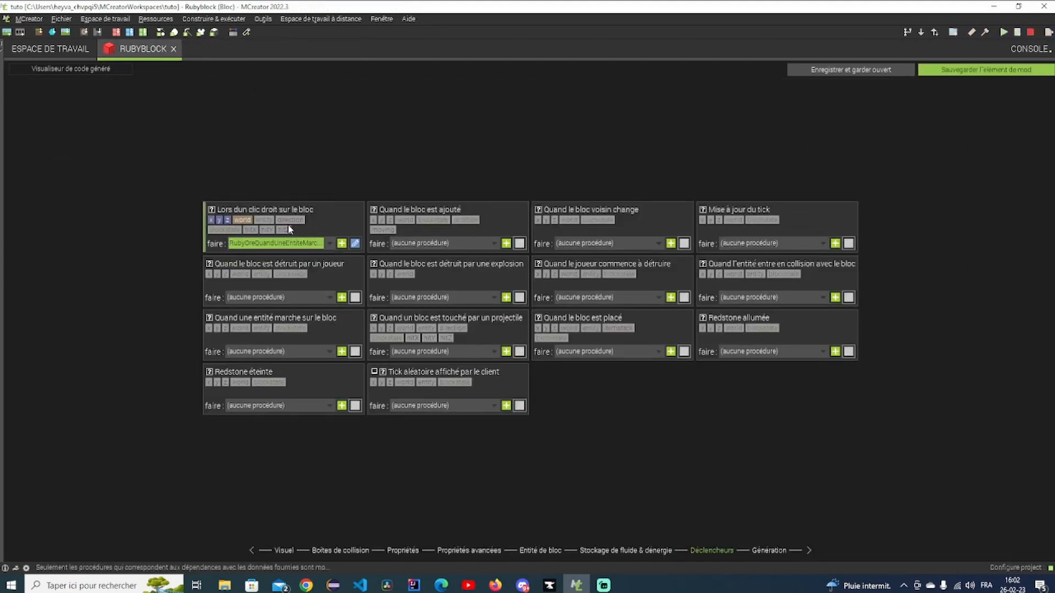
Save the Rubyblock element and duplicate it as a new mod element named RubyOre.
click(975, 70)
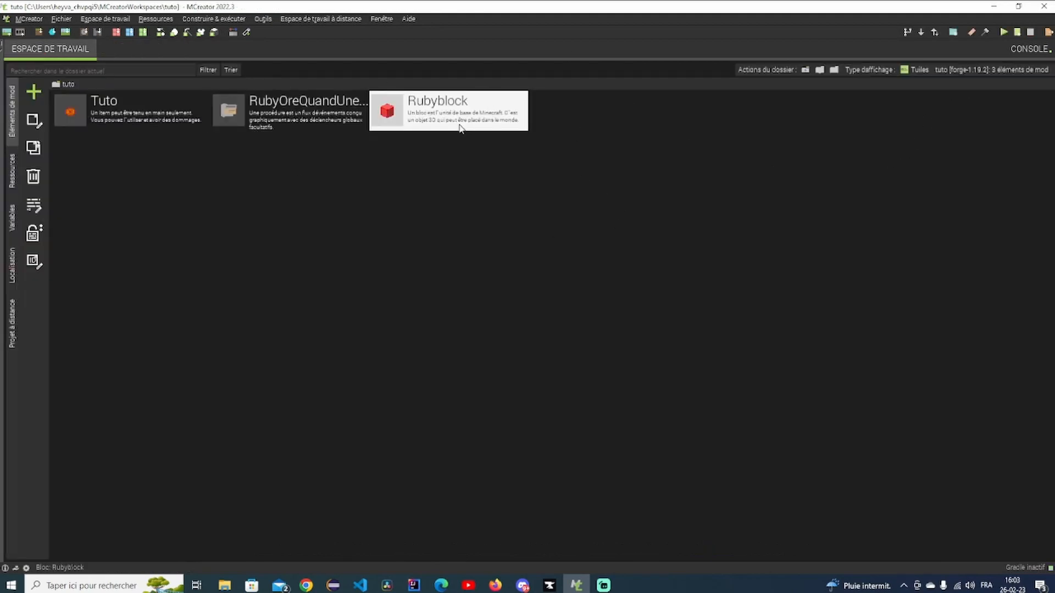
click(37, 148)
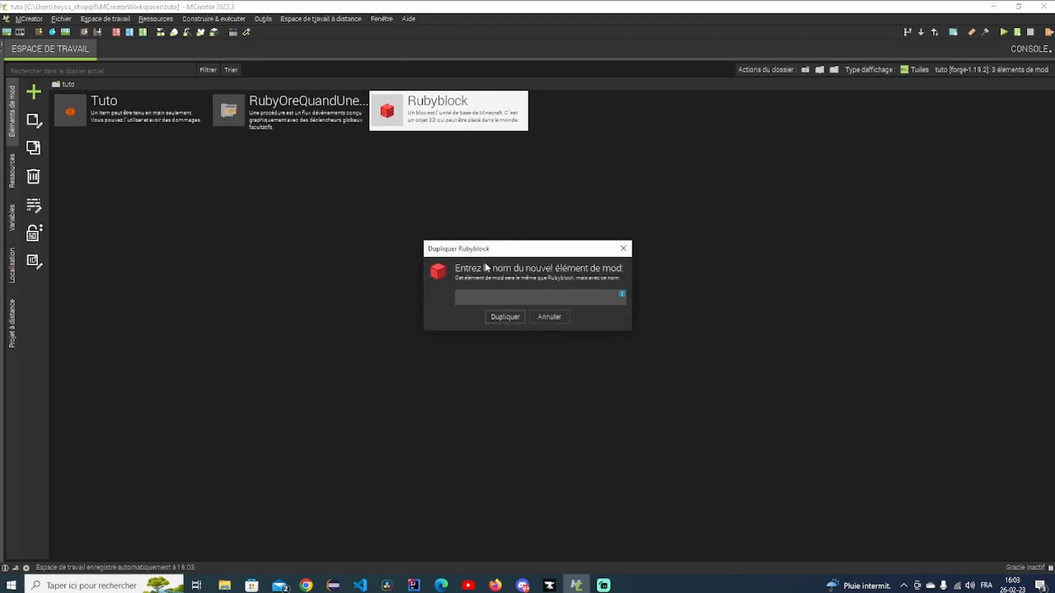
text(RubyOre)
click(499, 318)
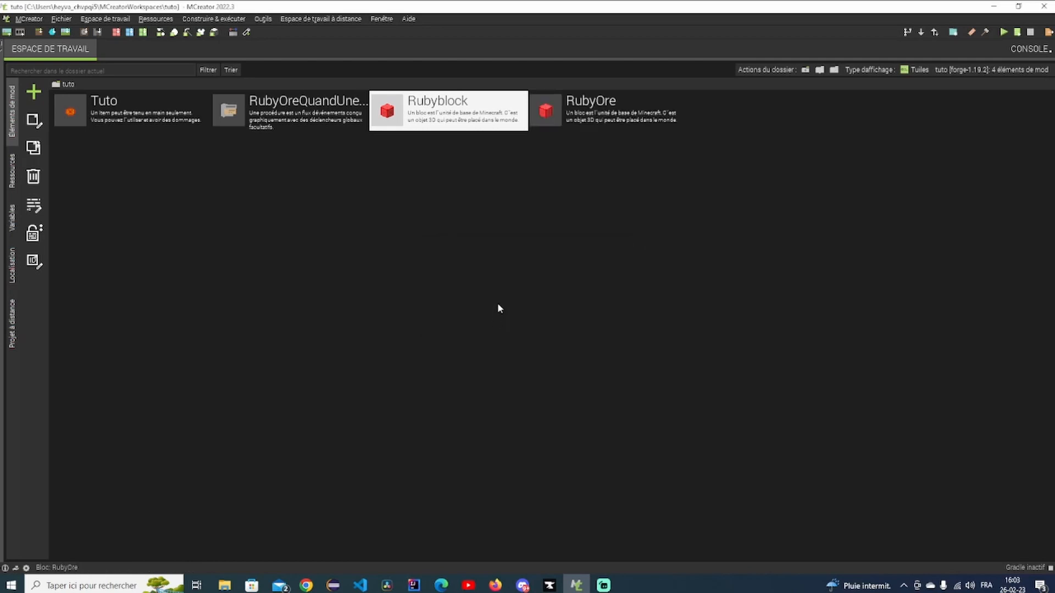
Open RubyOre for editing and replace its main block texture with the speckled red-and-white ore texture.
double_click(589, 111)
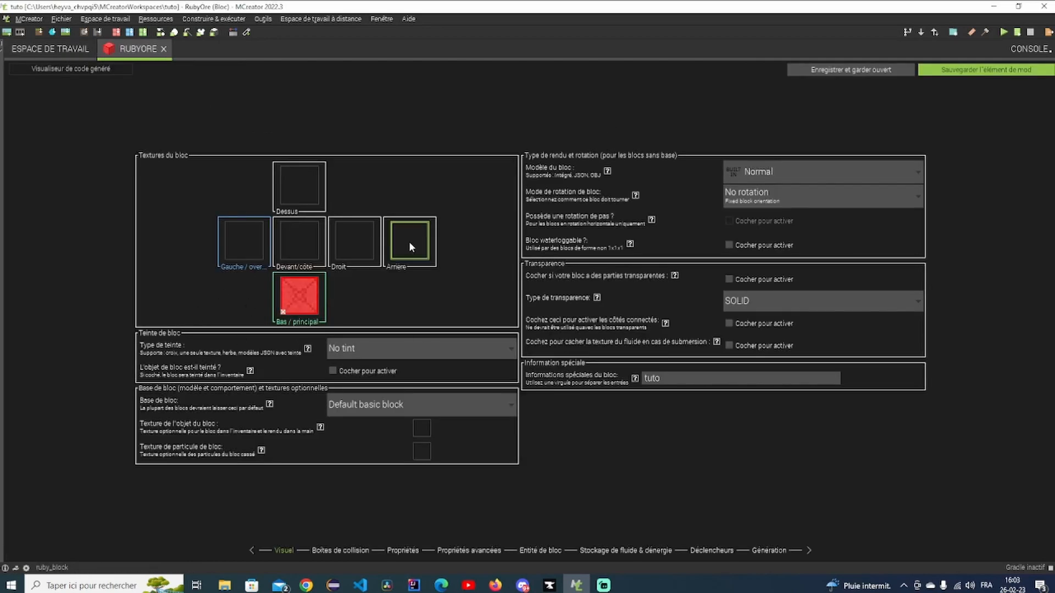
click(283, 312)
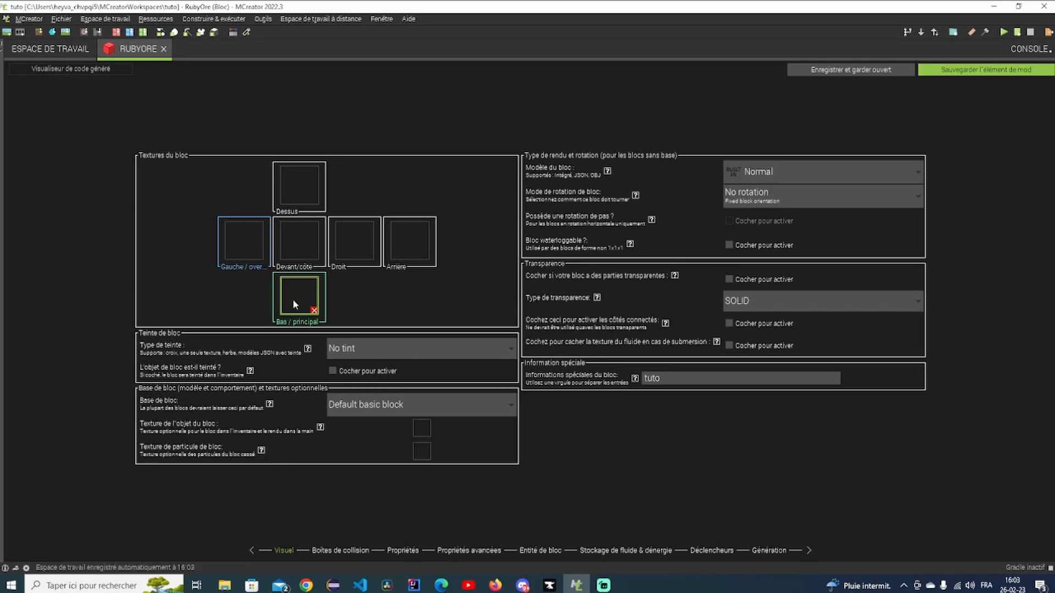
click(294, 303)
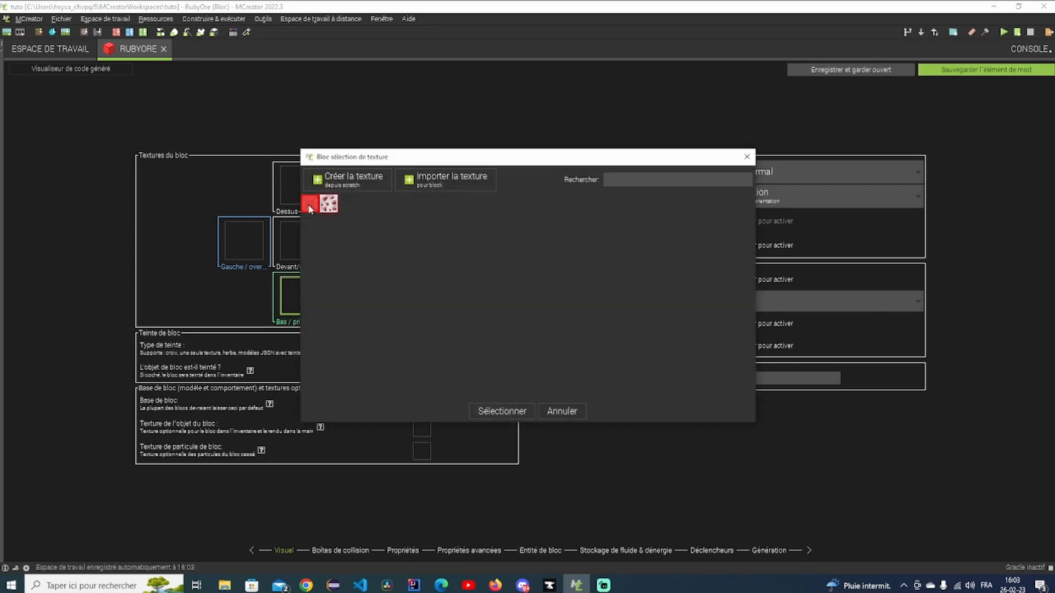
click(528, 412)
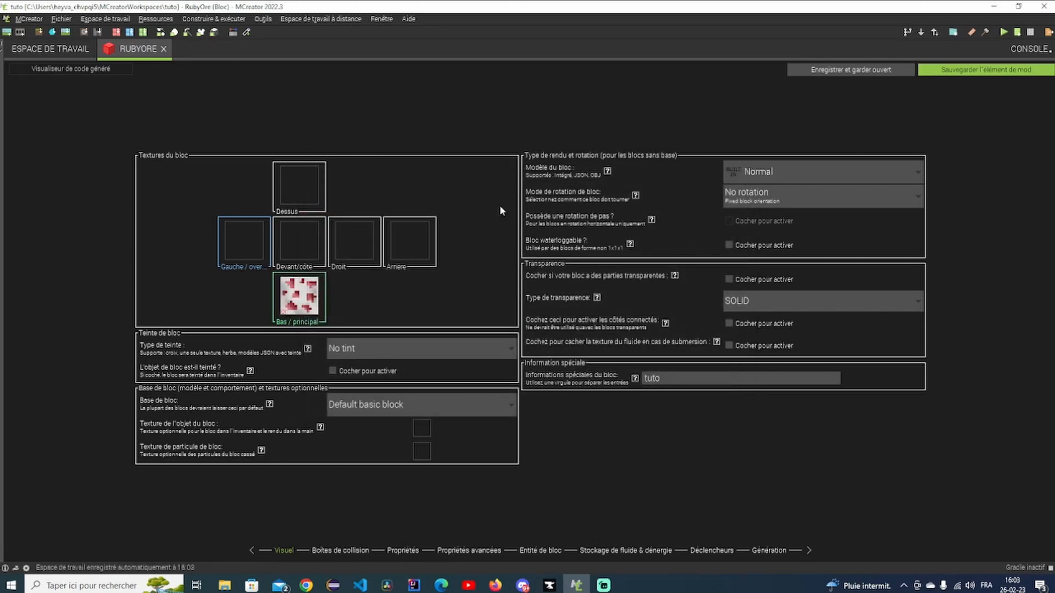
Set RubyOre's material to ROCK and its in-game name to Ruby ore.
click(341, 551)
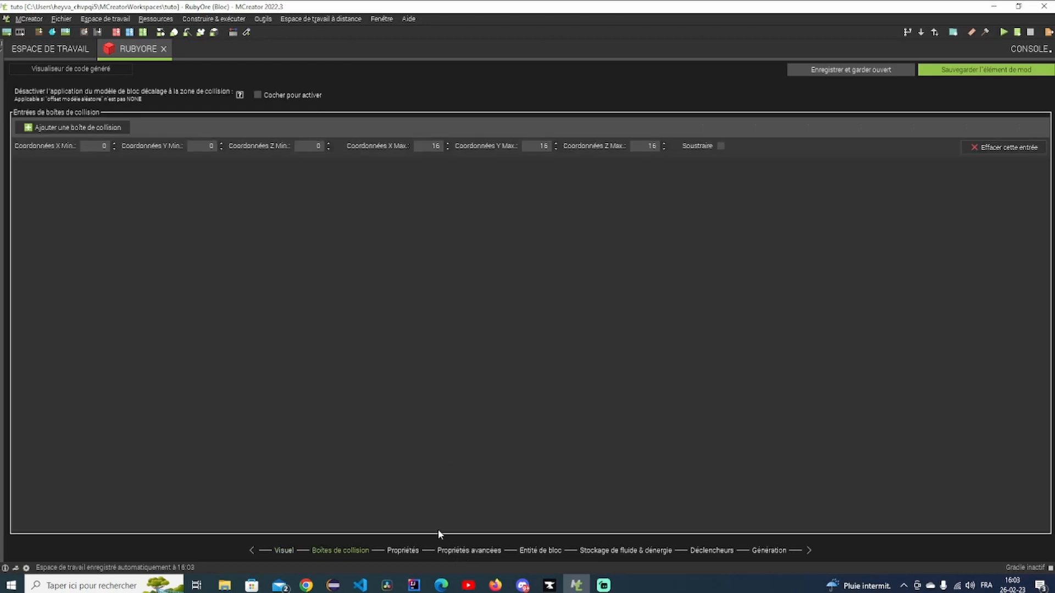
click(403, 550)
click(473, 175)
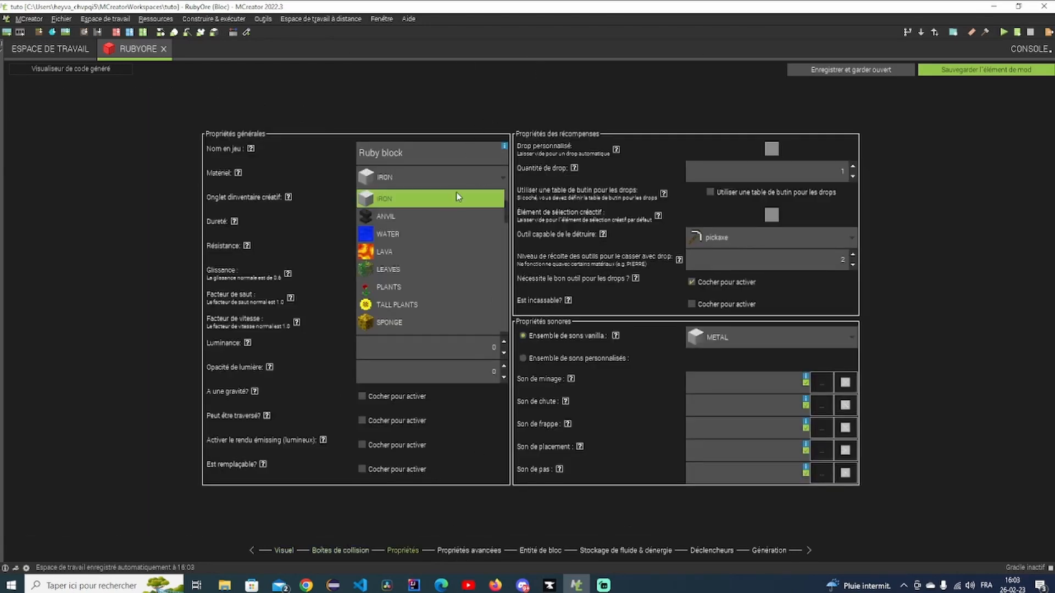
scroll(429, 212, up, 2)
click(409, 205)
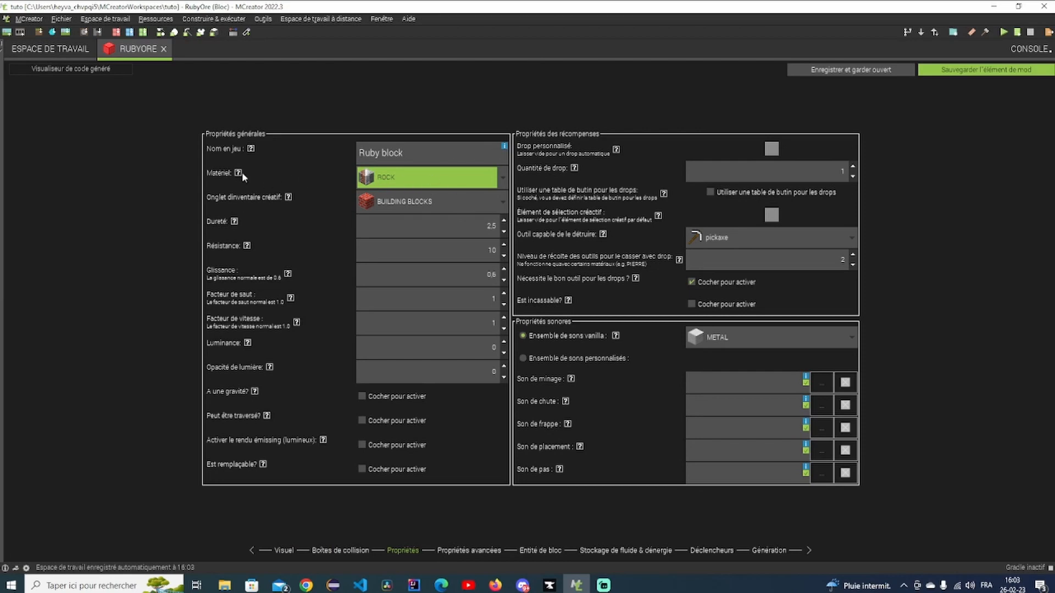
double_click(402, 155)
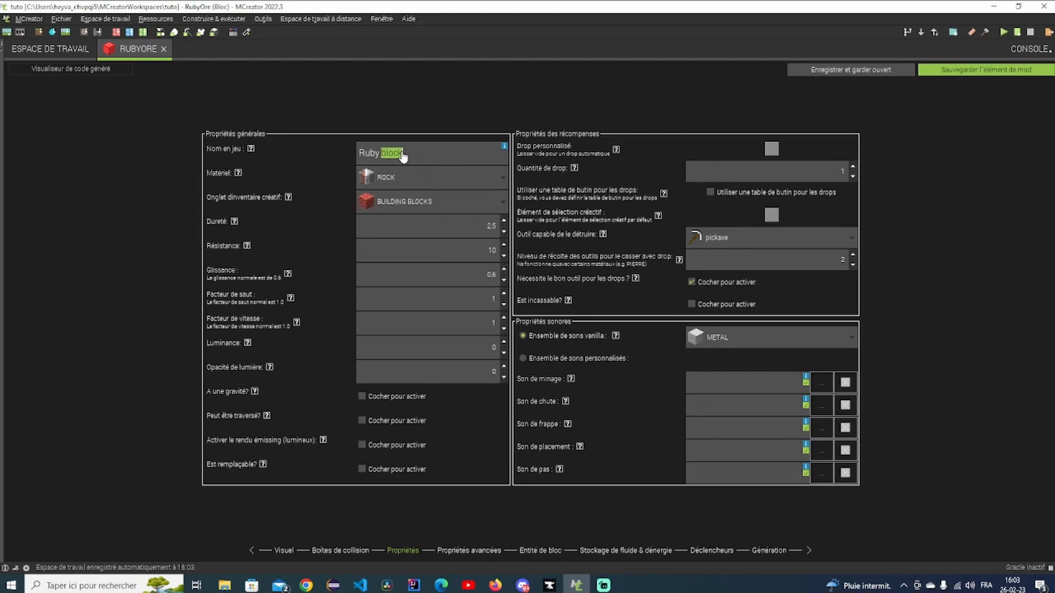
key(BackSpace)
text(ore)
Keep BUILDING BLOCKS as the ore's creative inventory tab and choose a vanilla sound set for it.
click(417, 201)
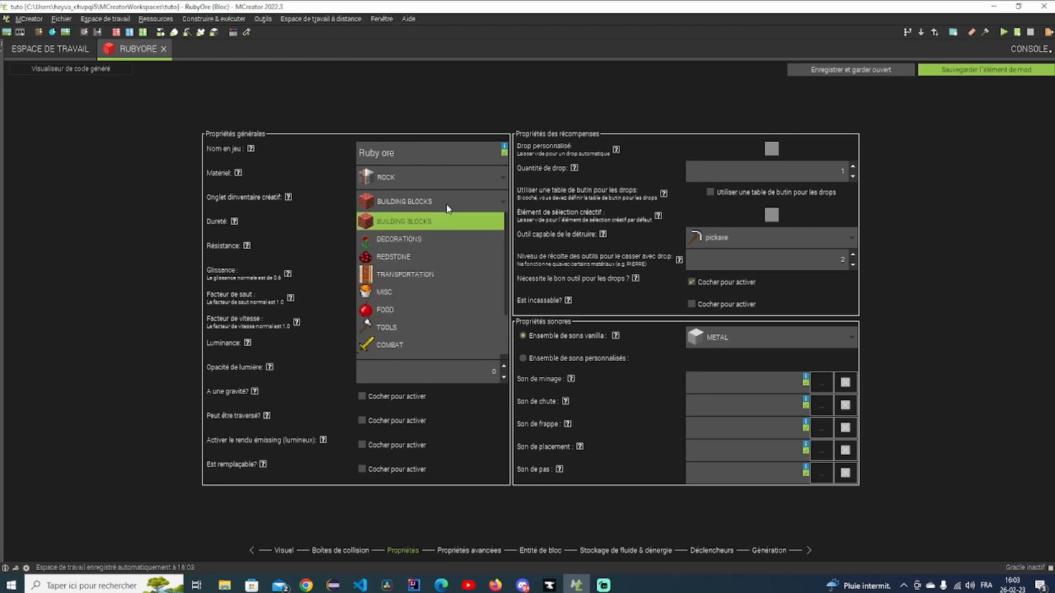
click(382, 240)
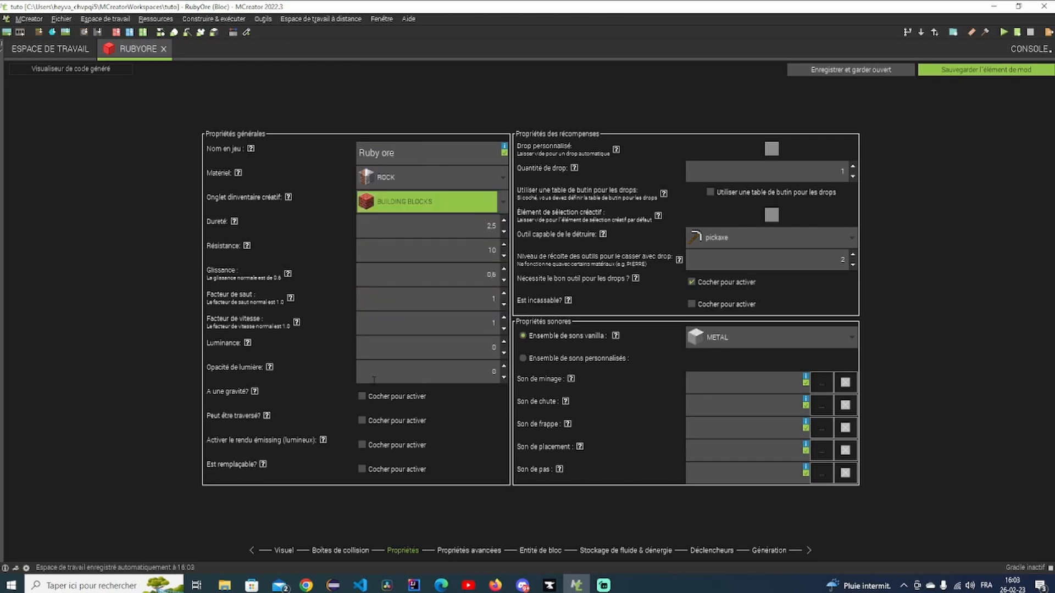
click(756, 346)
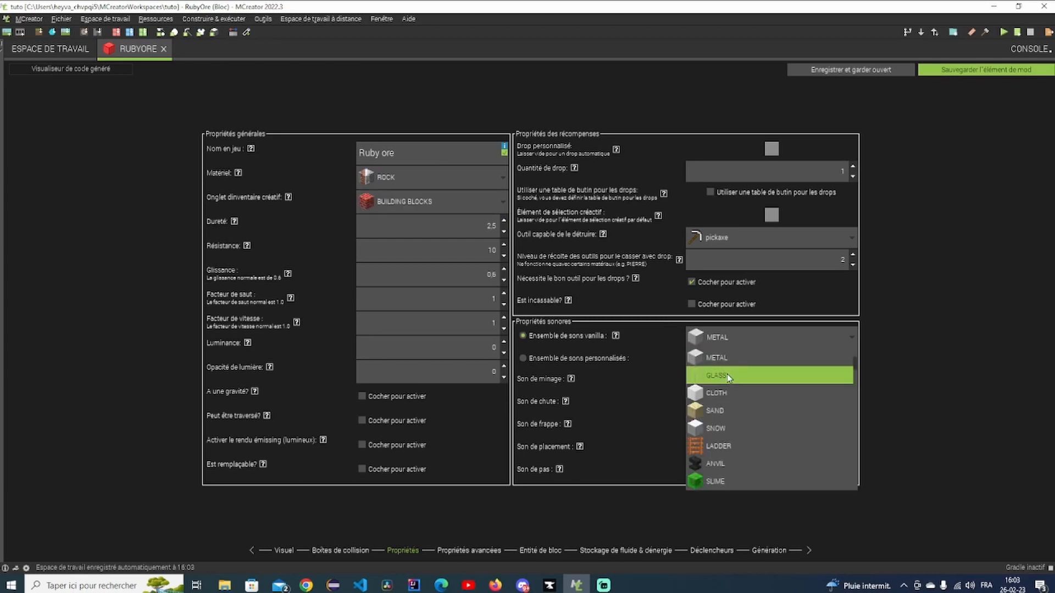
click(729, 393)
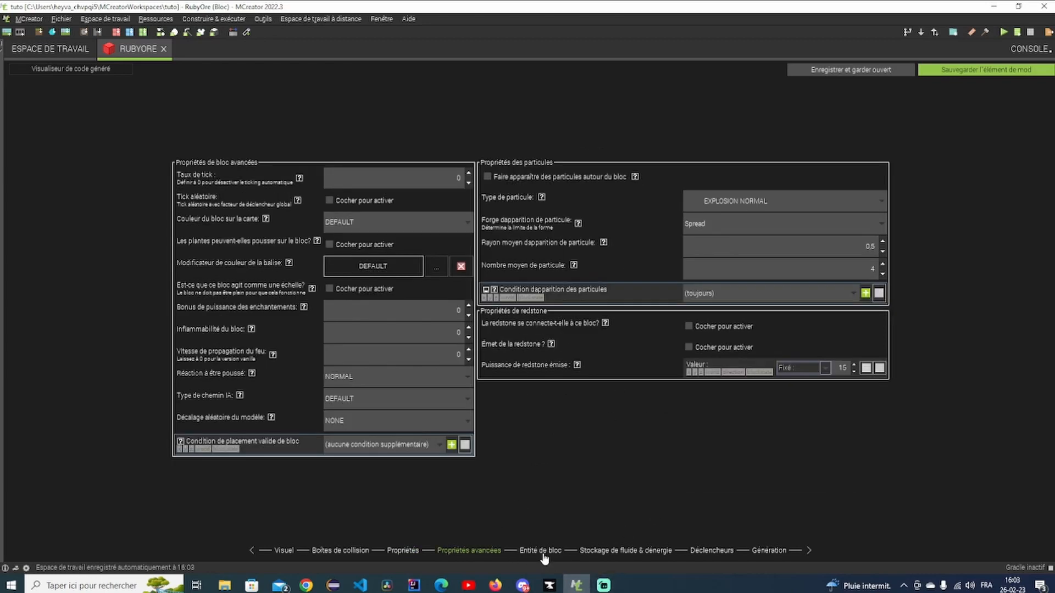
Add Surface to the dimensions in which the ruby ore generates.
click(540, 551)
click(617, 555)
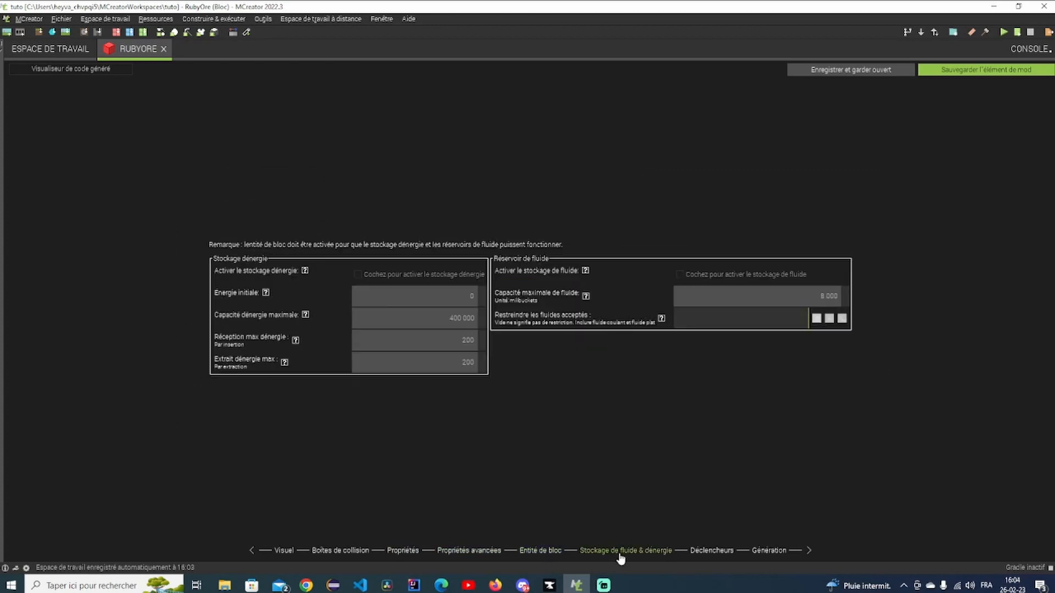
click(698, 554)
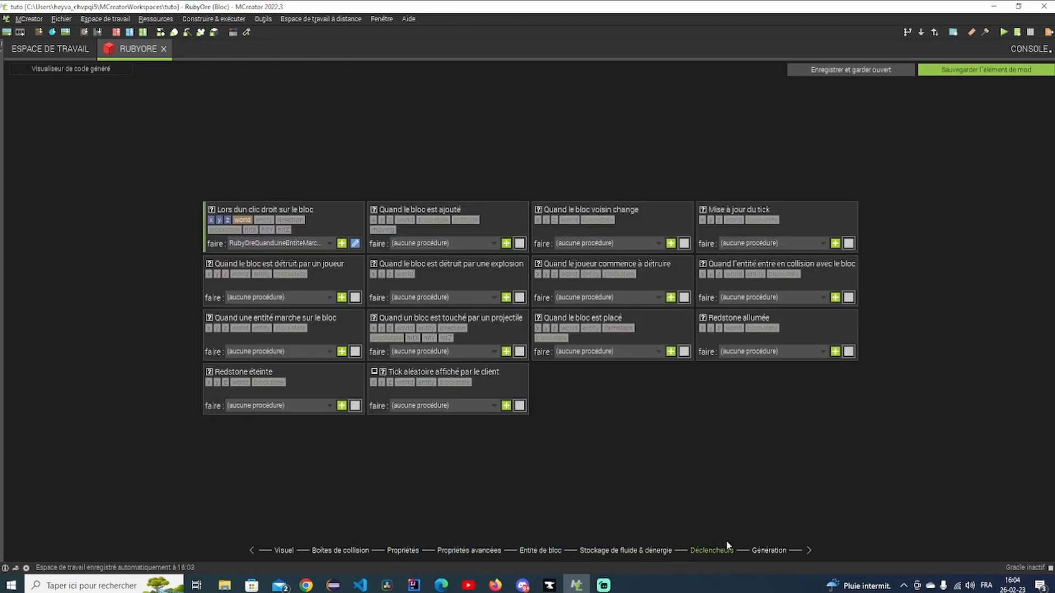
click(765, 551)
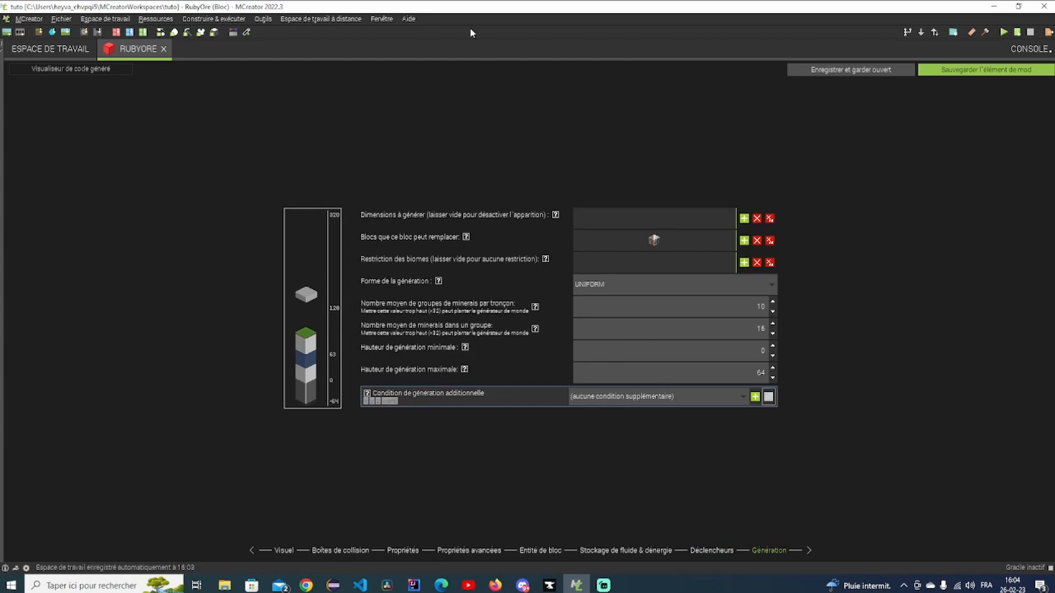
click(744, 219)
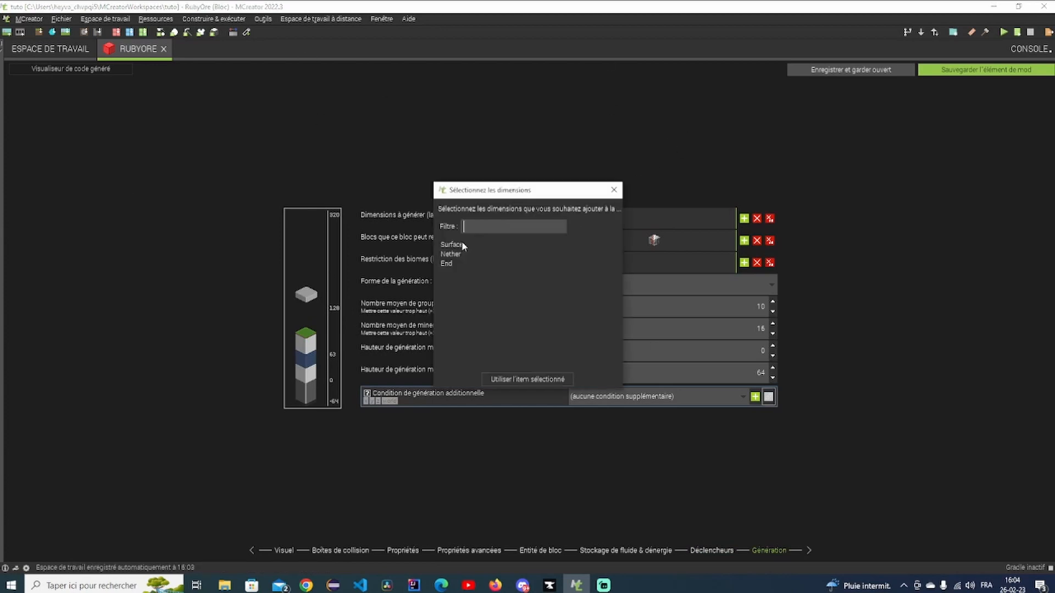
click(461, 245)
click(538, 378)
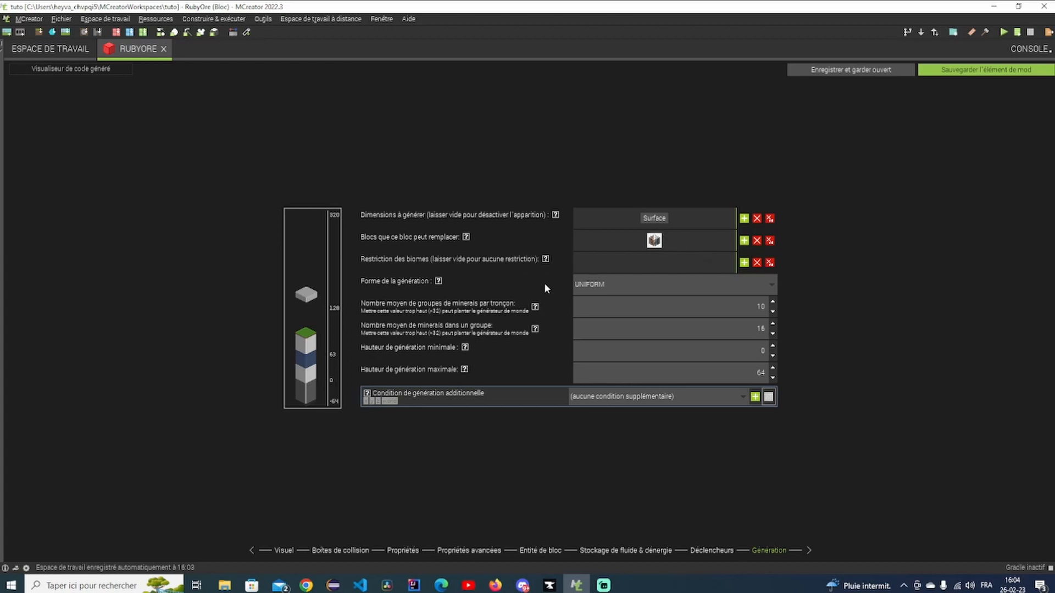
Browse the biome restriction choices without adding any, and keep UNIFORM as the ore's generation shape.
click(744, 262)
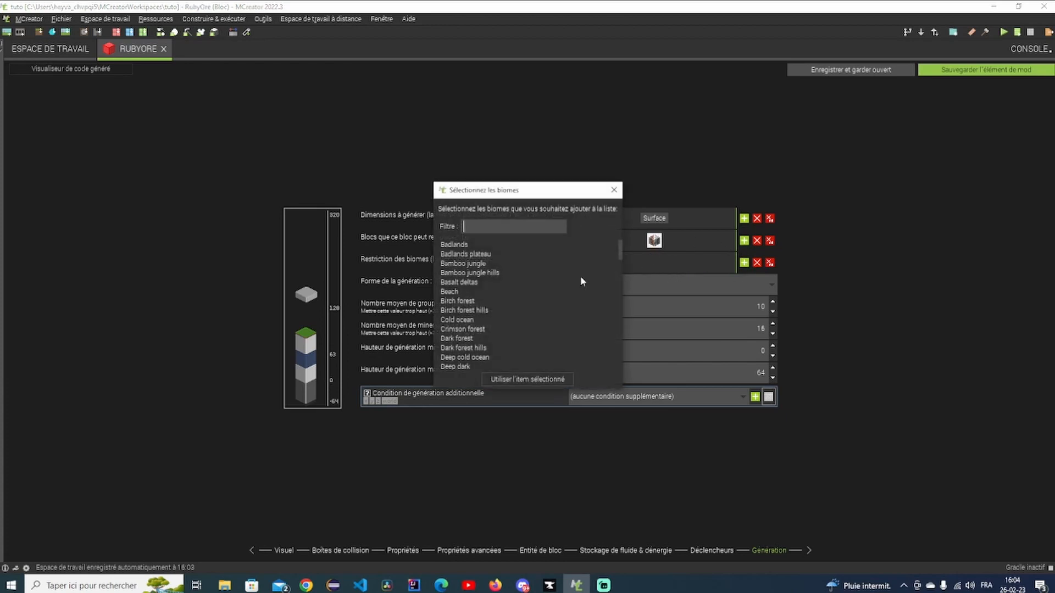
scroll(542, 290, down, 10)
scroll(528, 317, up, 15)
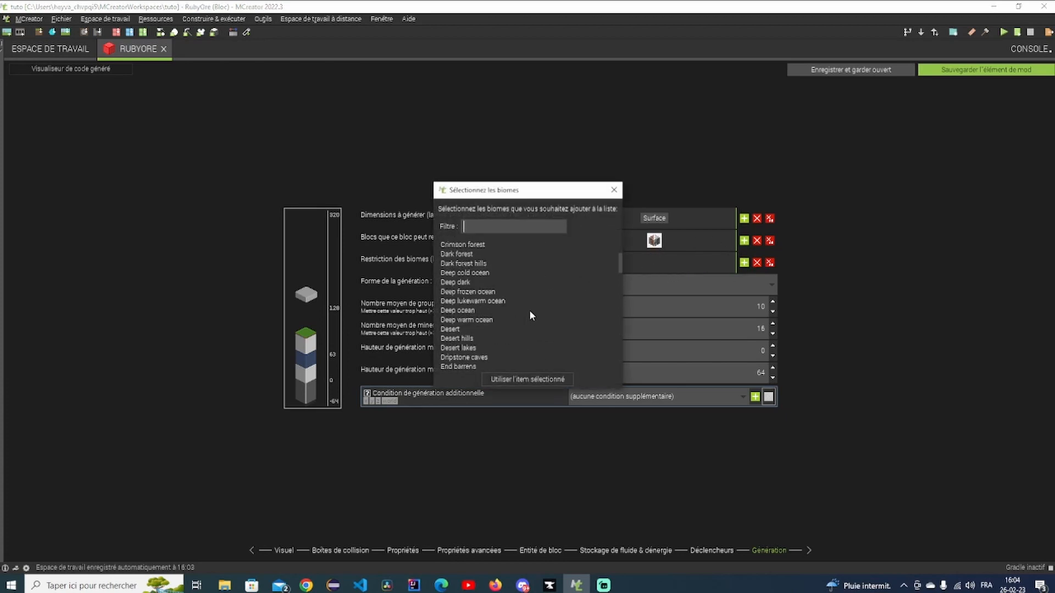
key(Escape)
click(658, 281)
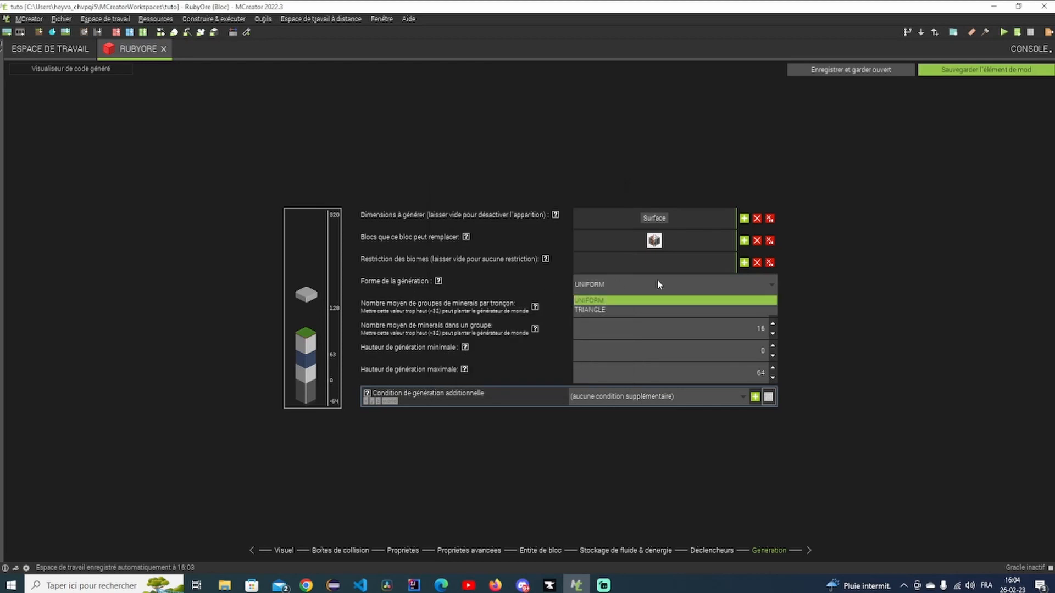
click(613, 300)
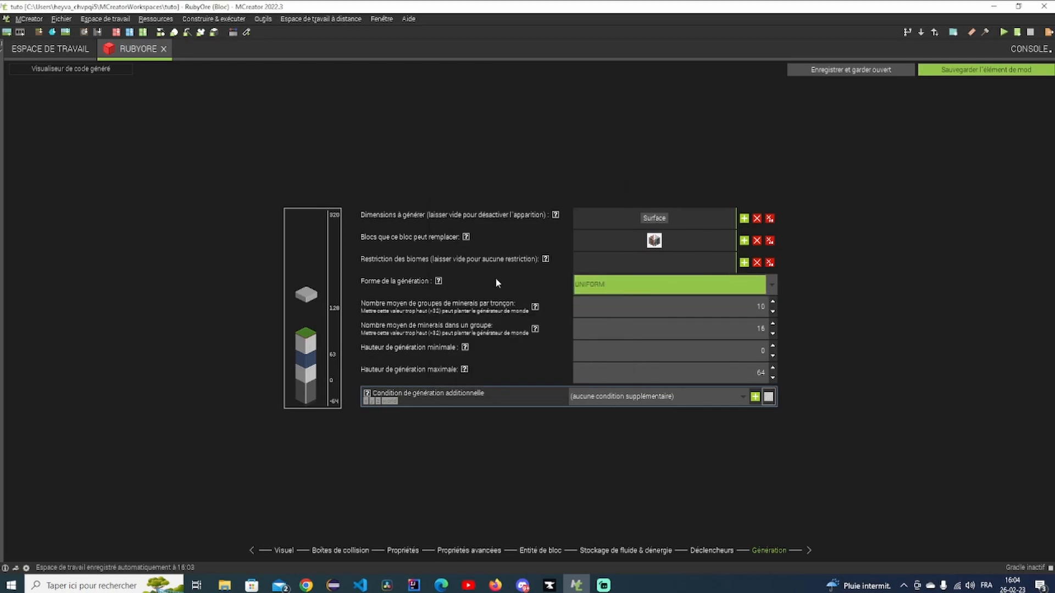
Set the average number of ore groups per chunk to 20 and the average number of ores per group to 8.
mouse_move(533, 309)
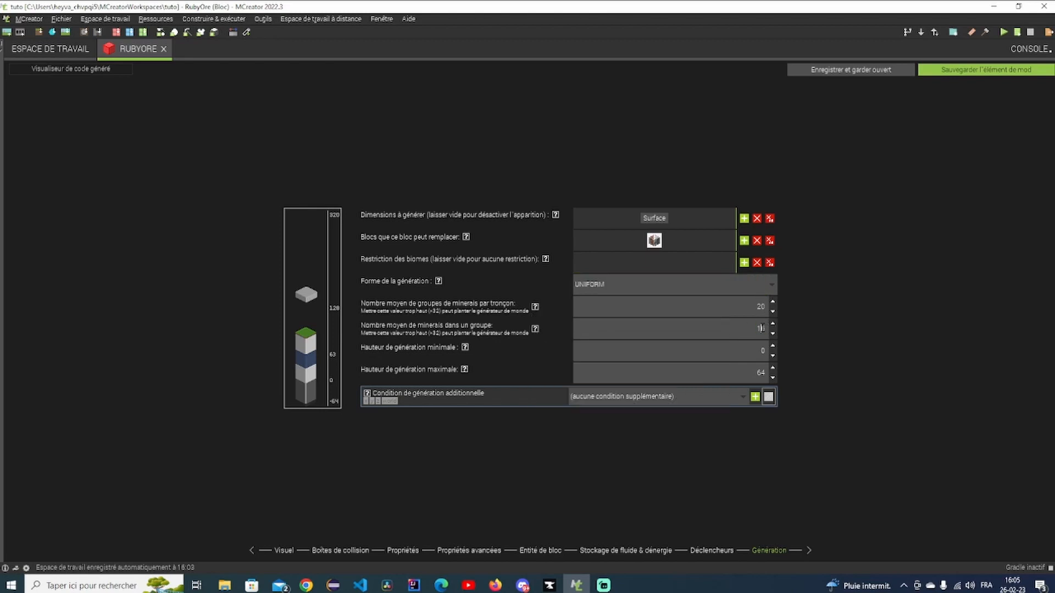
mouse_move(535, 307)
double_click(762, 328)
key(BackSpace)
Consult the height help, set the ore's minimum generation height to -64, and save the RubyOre element.
click(464, 349)
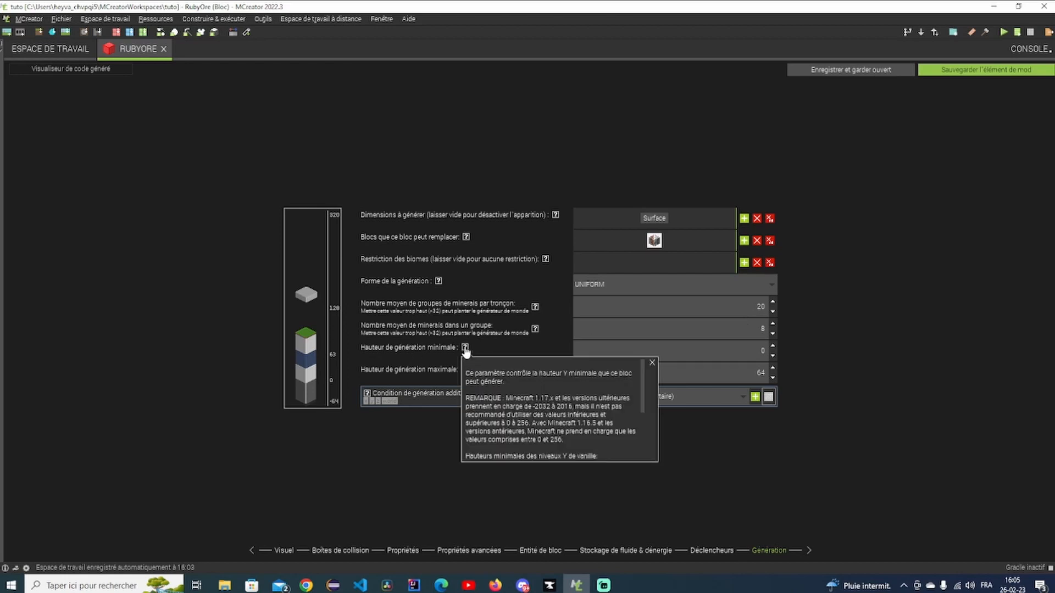
click(465, 349)
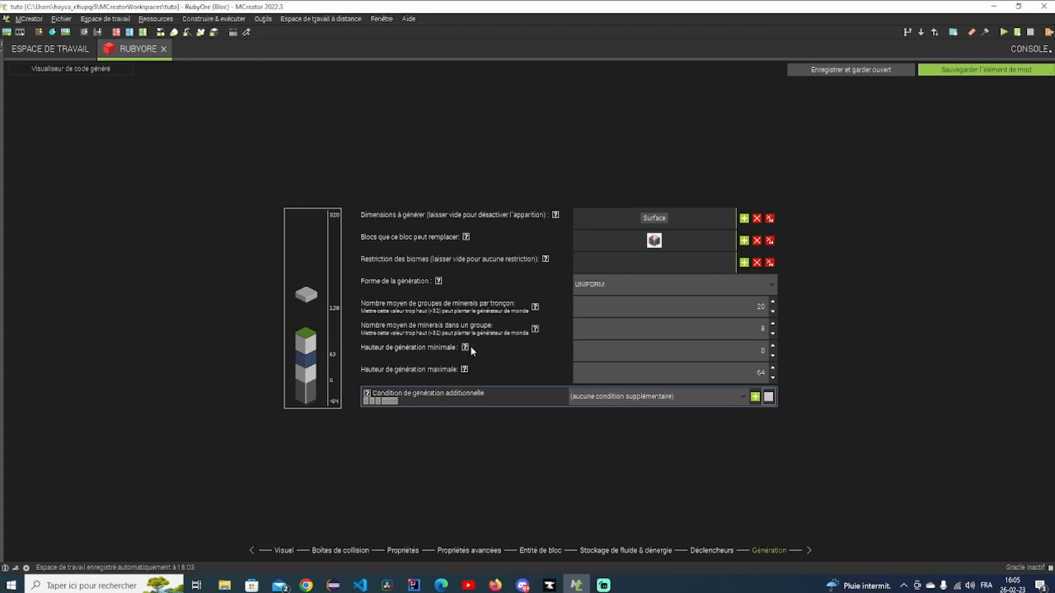
double_click(763, 350)
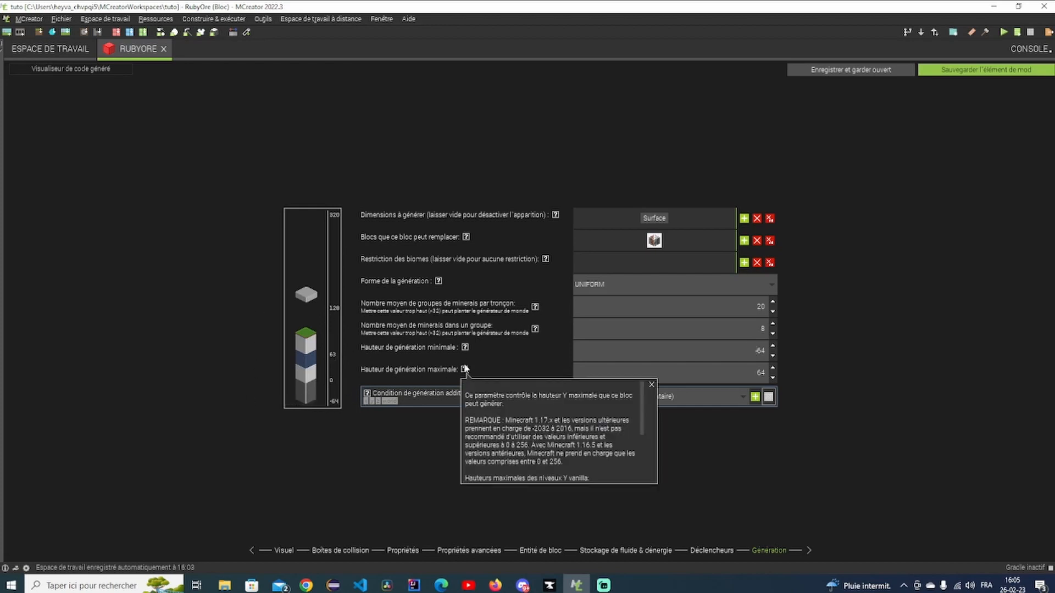
mouse_move(465, 348)
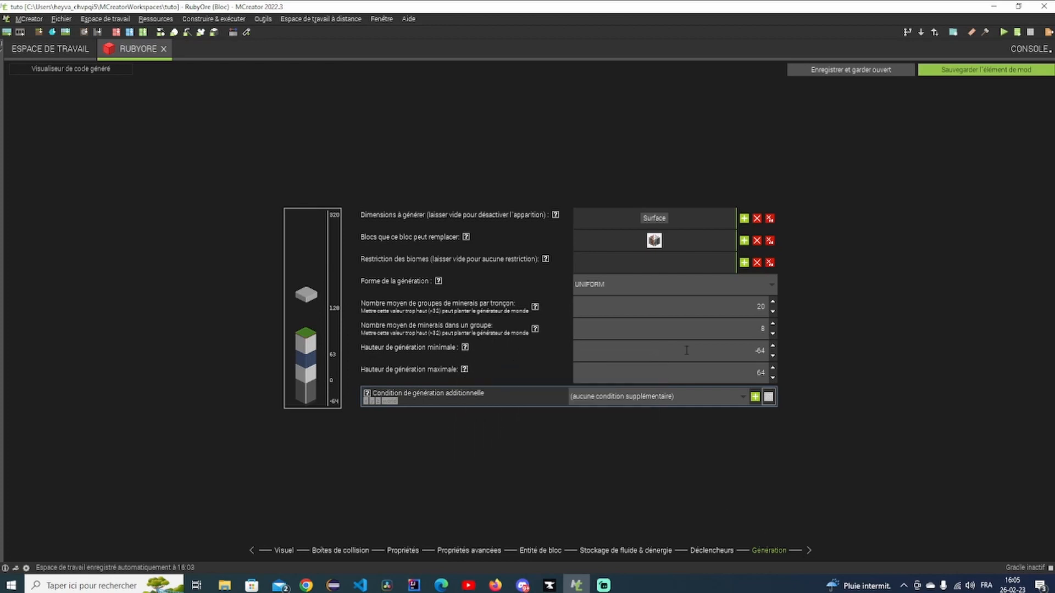
click(981, 68)
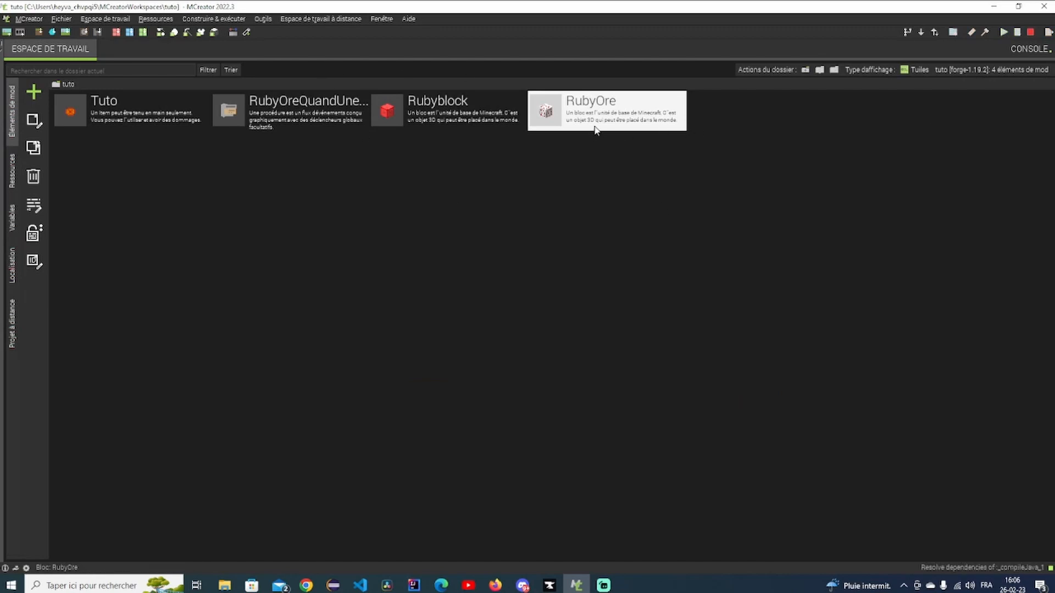
Launch the Minecraft test client and create a new single-player world in Creative mode, accepting the experimental settings.
click(442, 94)
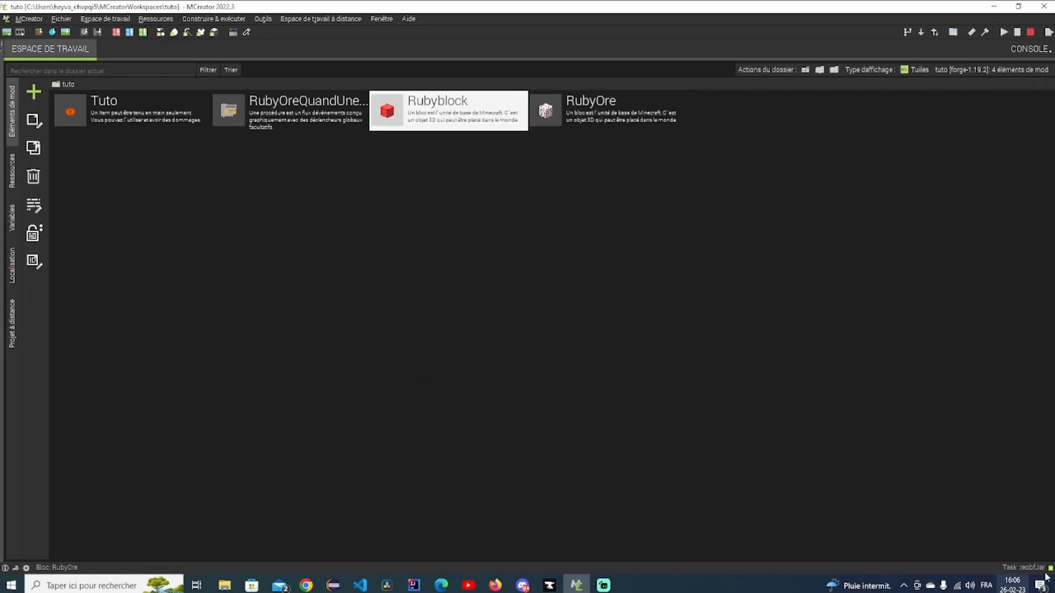
click(1007, 32)
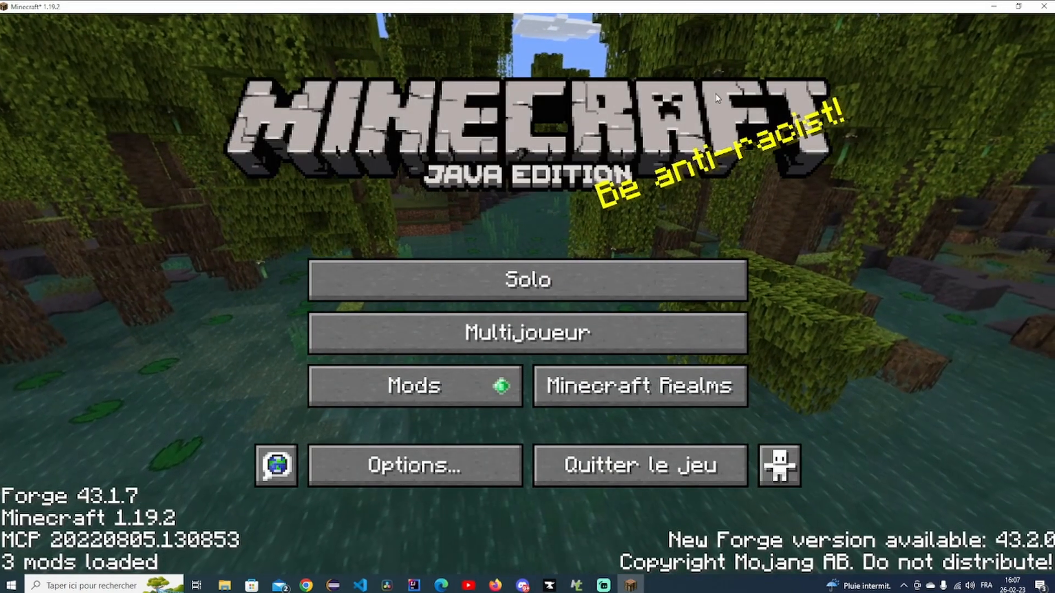
click(554, 278)
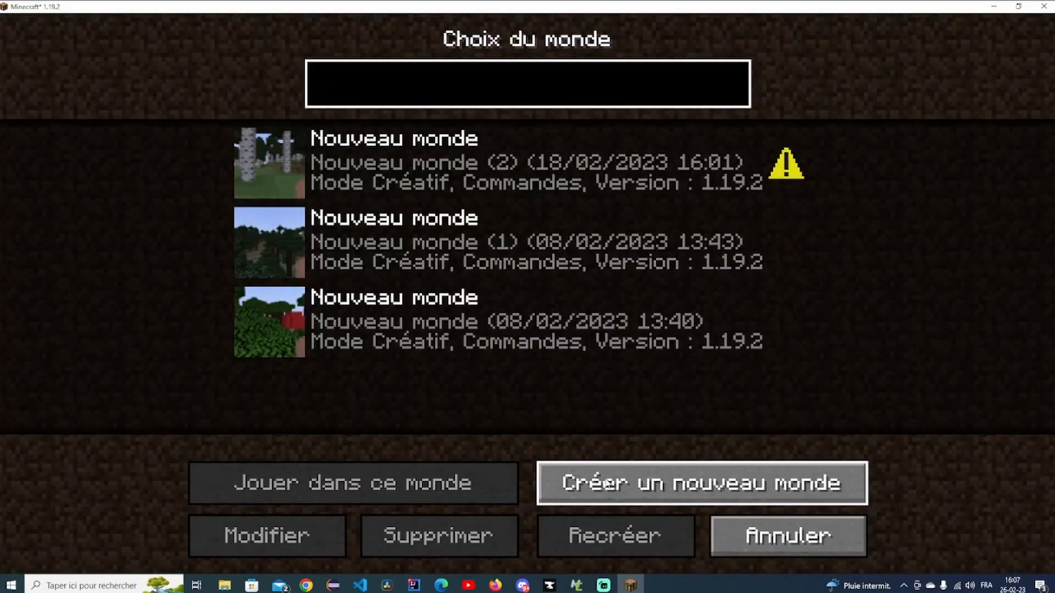
click(641, 493)
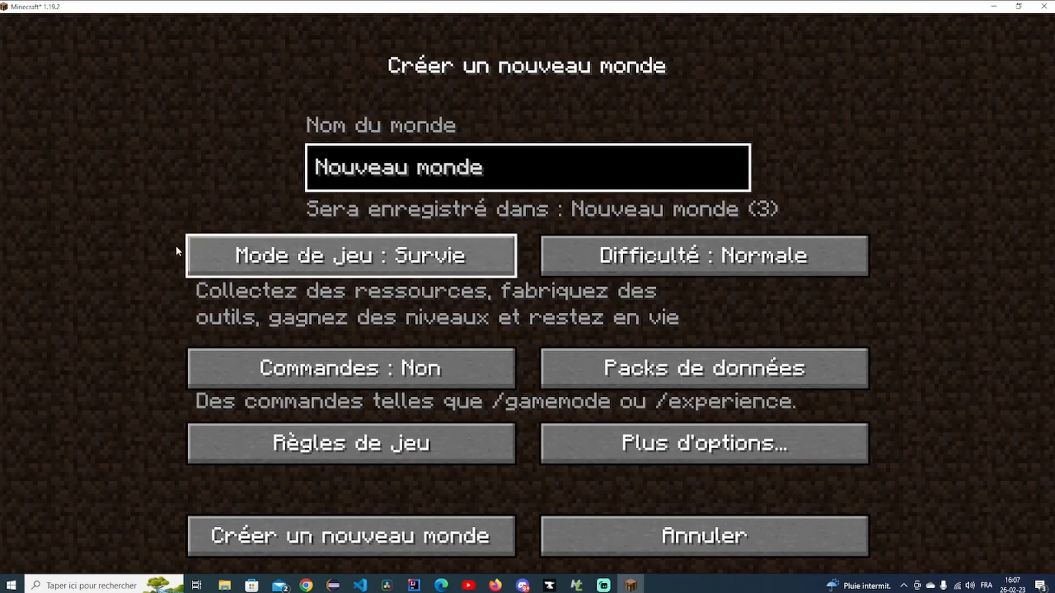
click(336, 256)
click(336, 256)
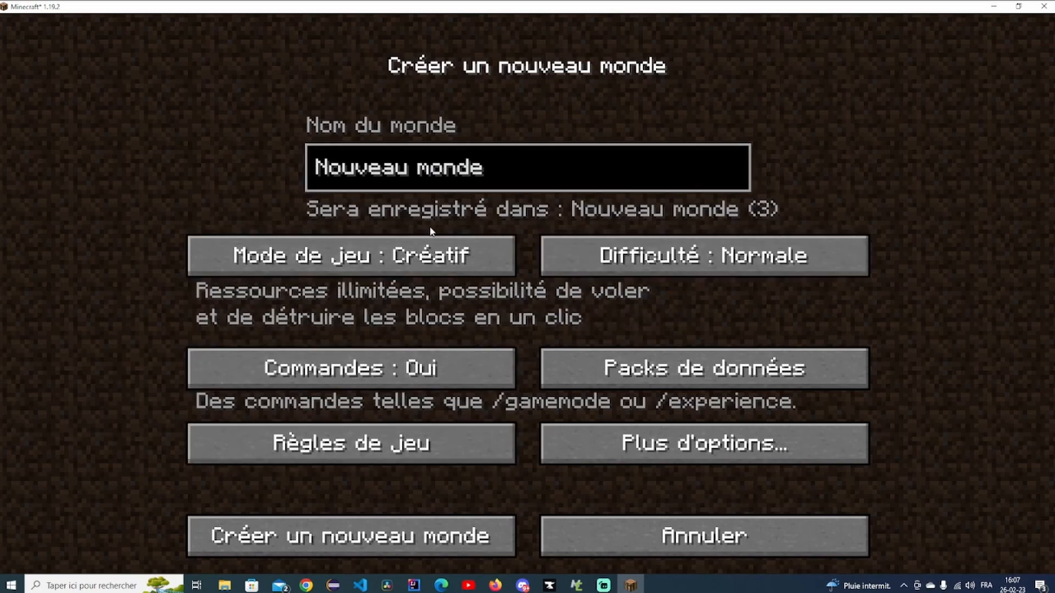
click(449, 532)
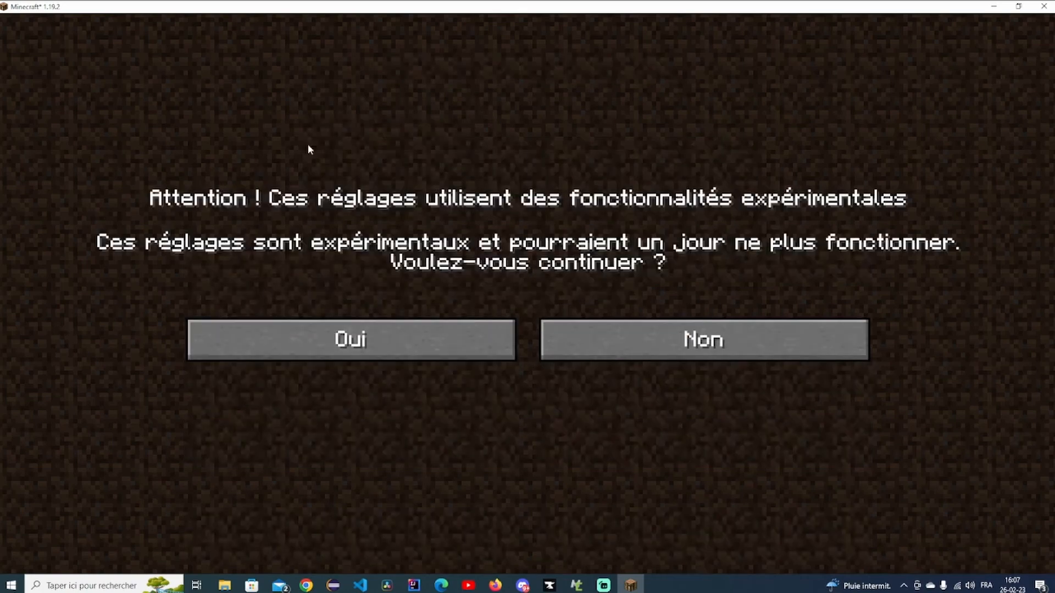
click(205, 339)
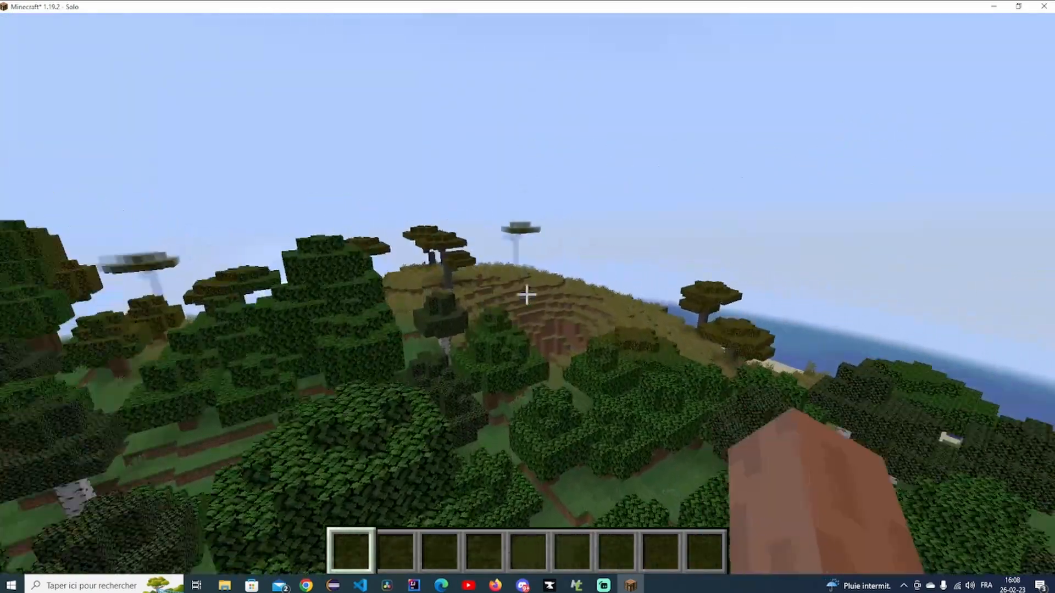
Put two ruby blocks in the first hotbar slot and one ruby ore in the third from the building blocks inventory.
key(e)
drag(713, 233, 748, 425)
double_click(508, 360)
click(348, 407)
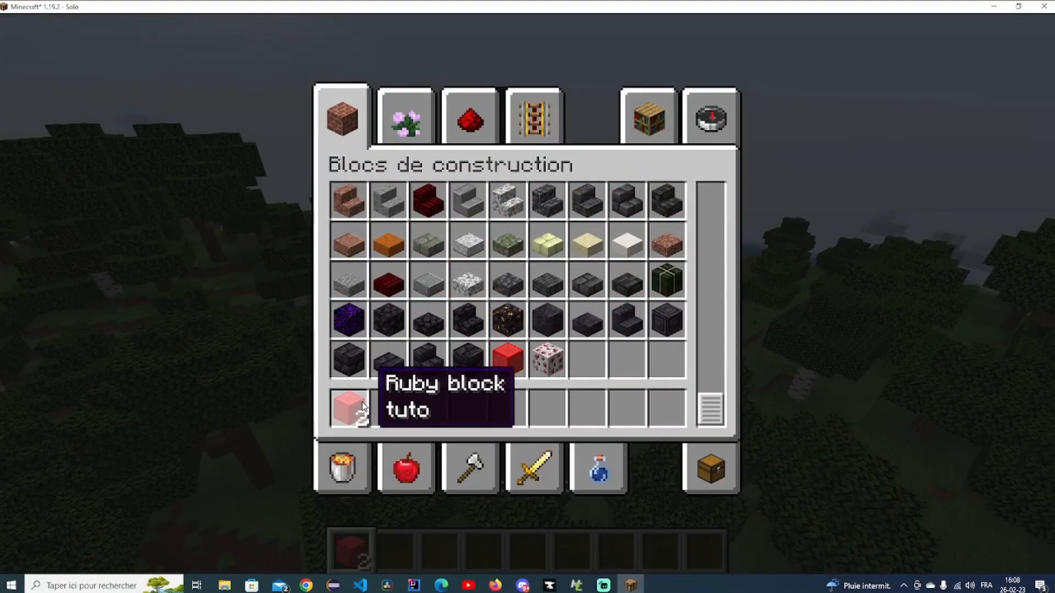
click(532, 370)
click(428, 408)
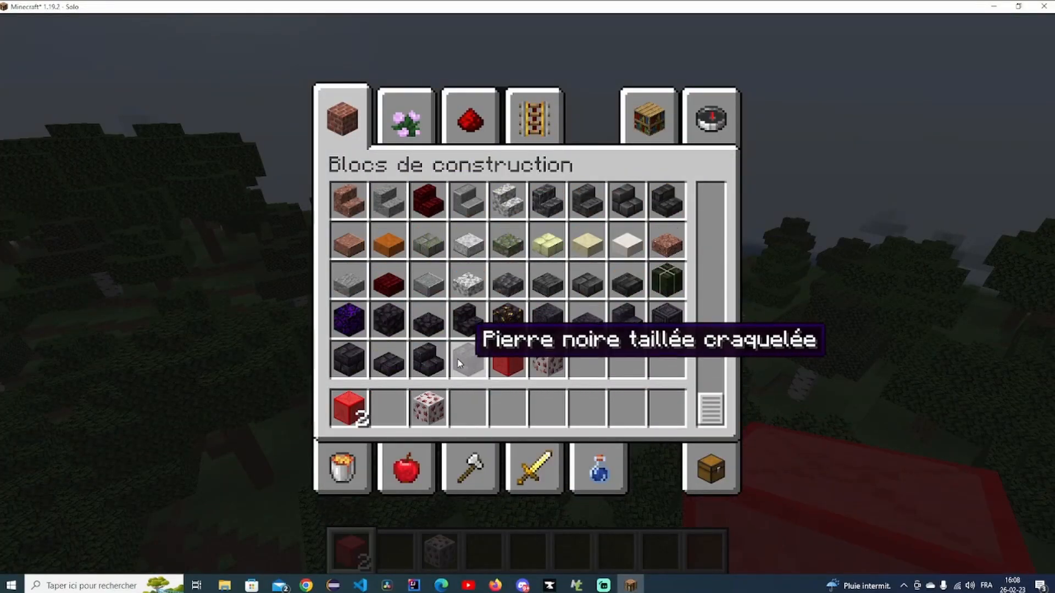
key(e)
Place two adjoining ruby blocks on the forest grass and a ruby ore block near them.
key(w)
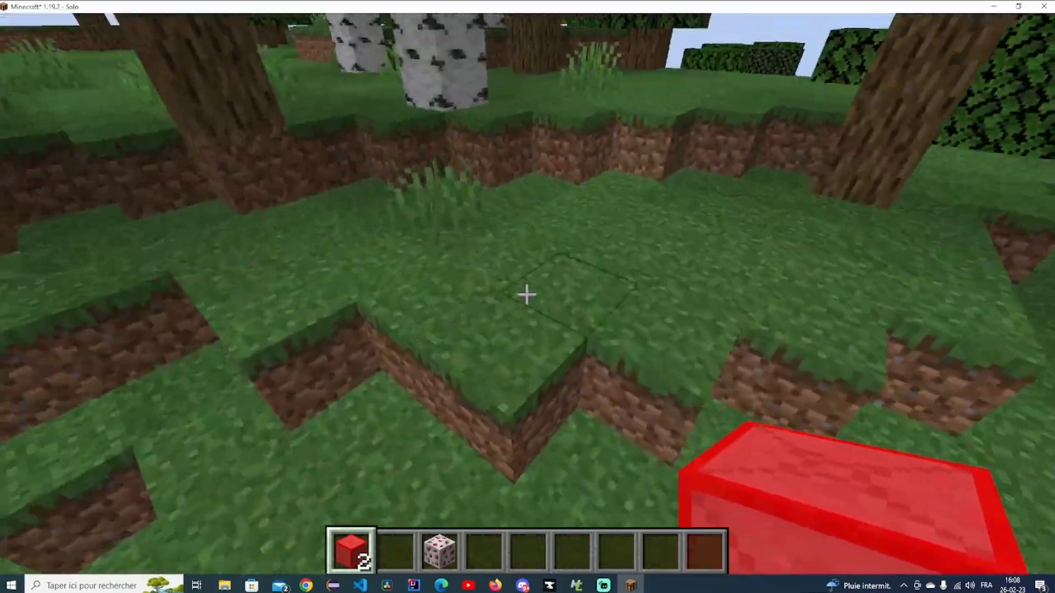
right_click(526, 295)
key(3)
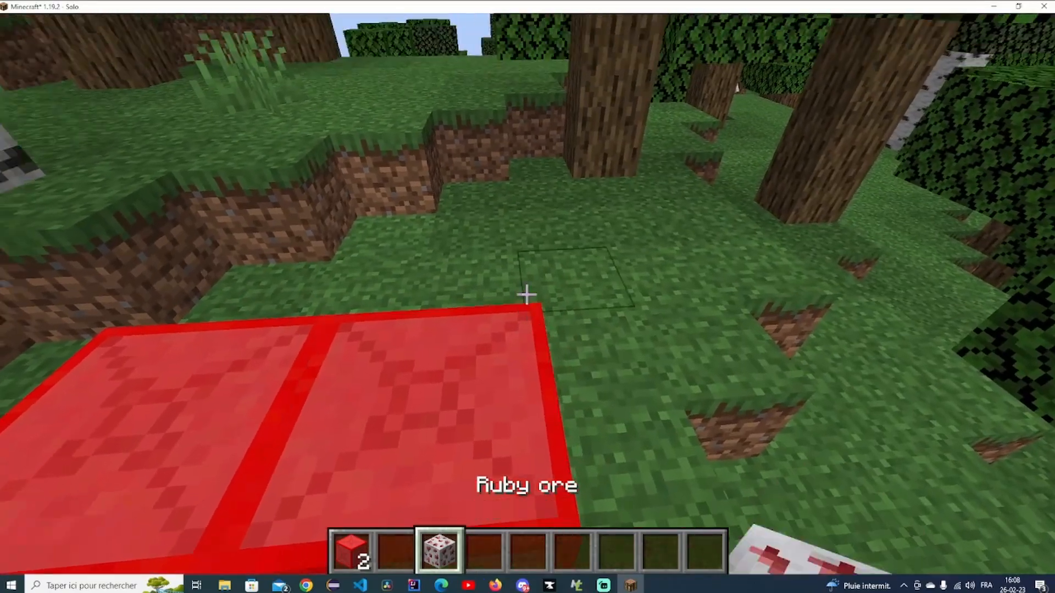
right_click(527, 295)
click(527, 295)
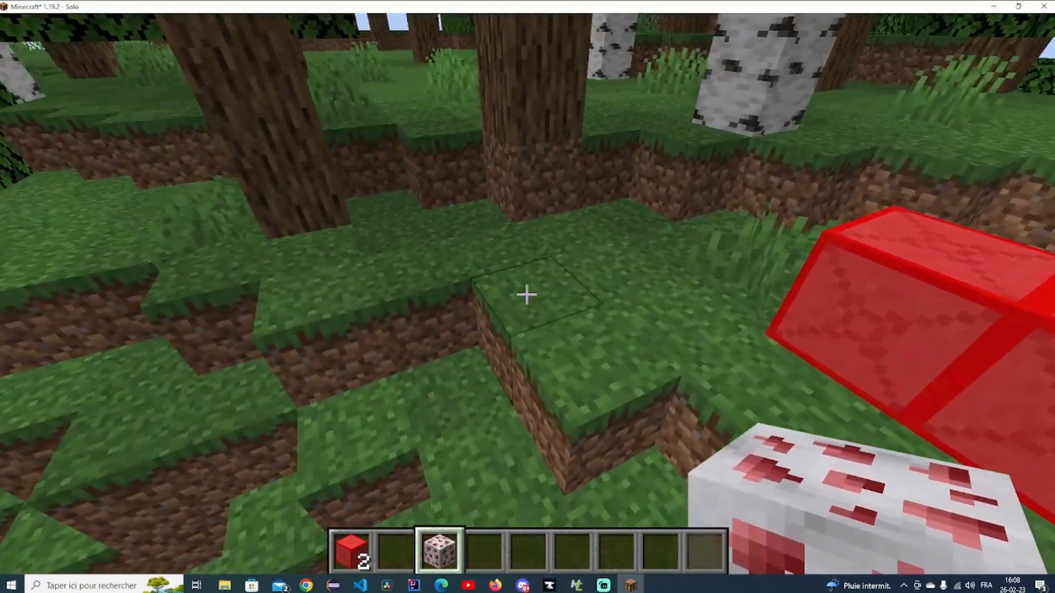
right_click(527, 295)
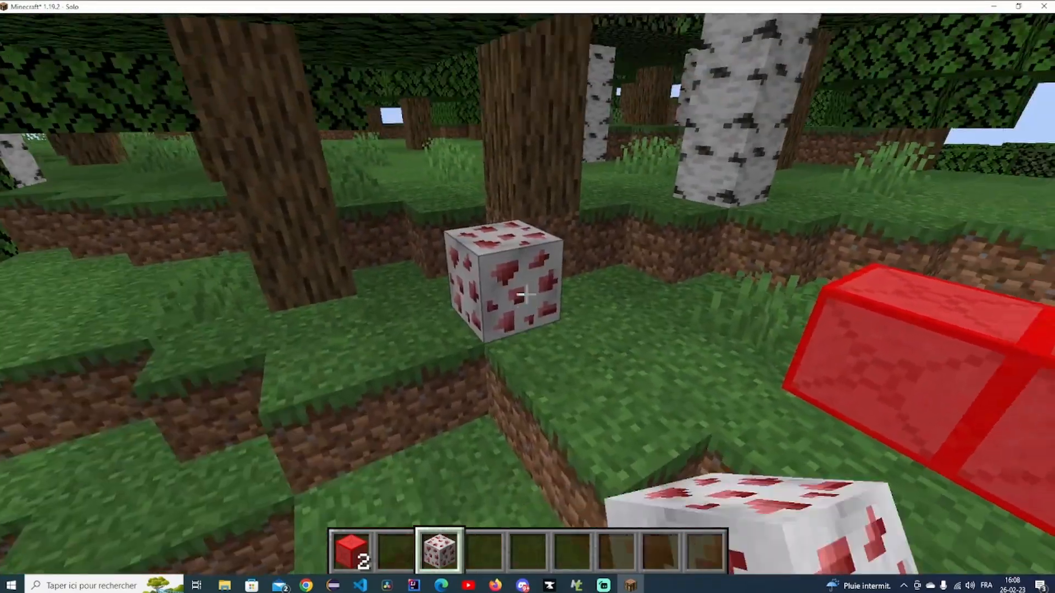
Break the placed ruby ore block to test its destruction behaviour.
click(527, 295)
click(527, 295)
click(527, 295)
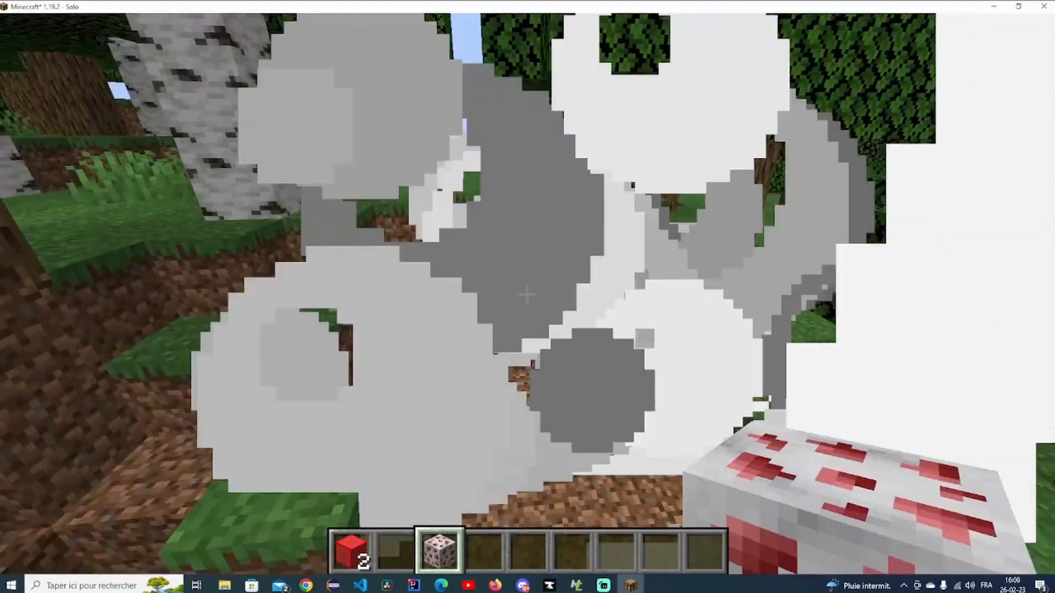
Place a ruby block and a ruby ore block side by side on the grass and step back to view both.
key(w)
scroll(527, 295, up, 2)
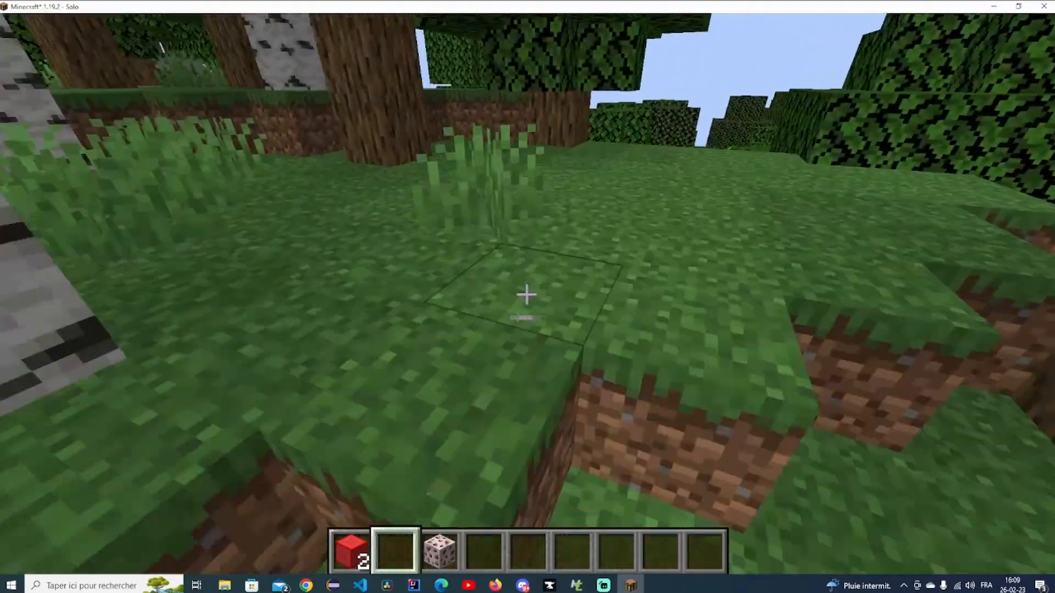
right_click(526, 295)
scroll(526, 295, down, 2)
right_click(527, 296)
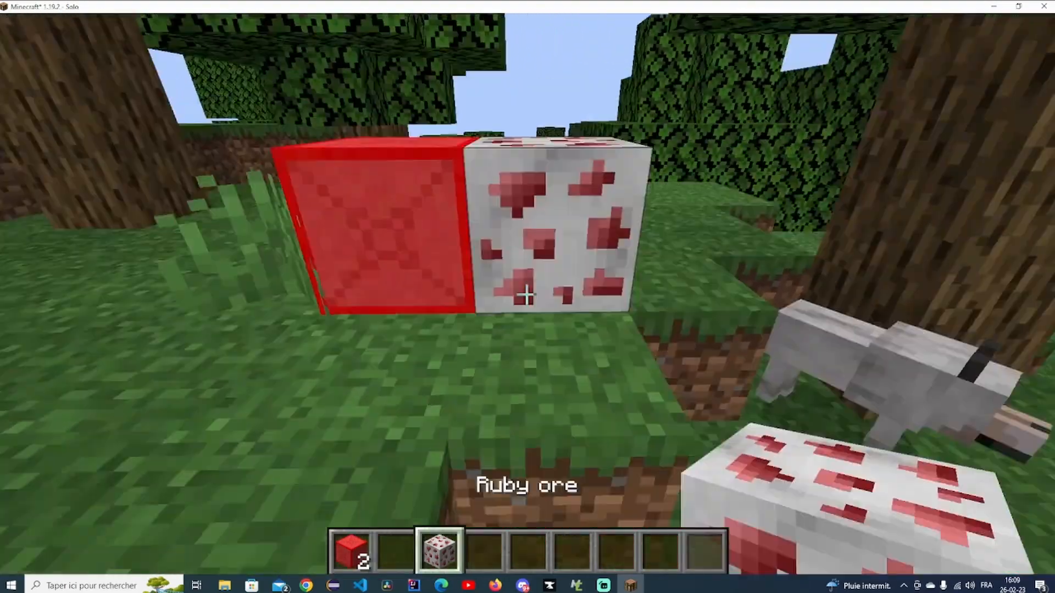
key(s)
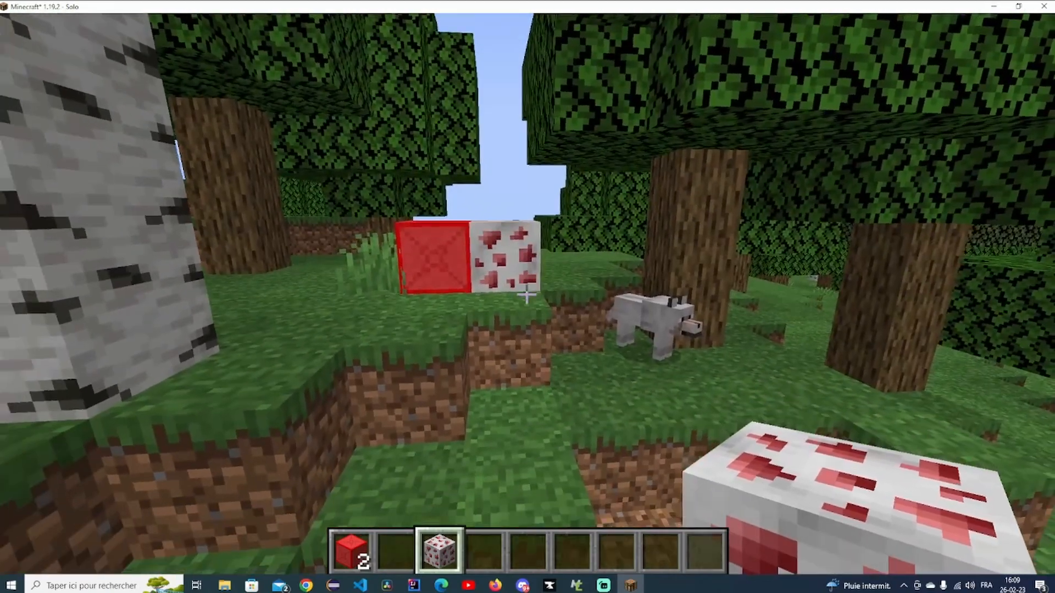
Switch the game mode to spectator with the command /gamemode spectator.
text(/gamemode)
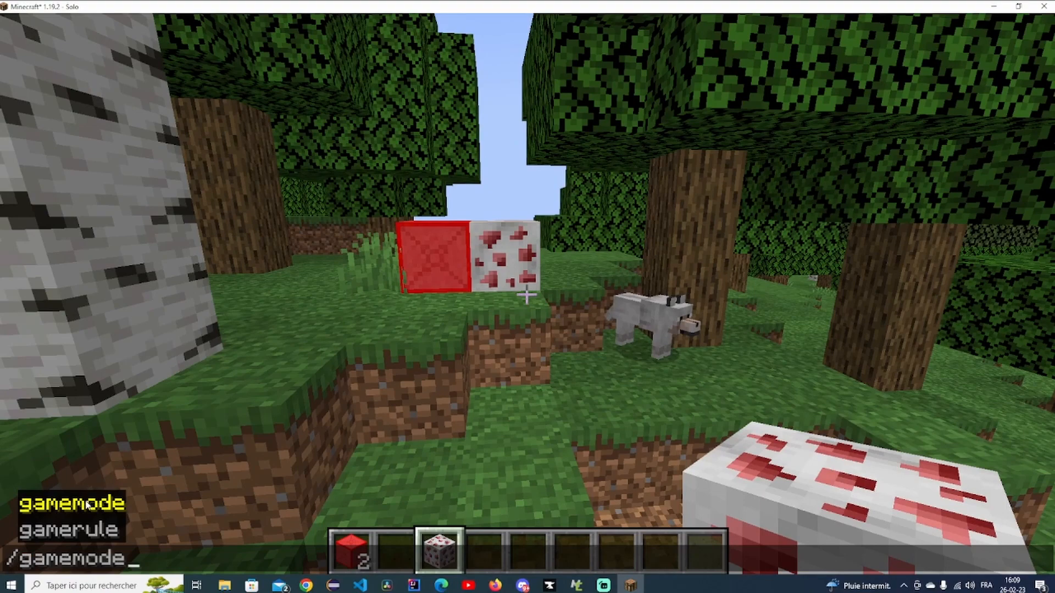
click(177, 512)
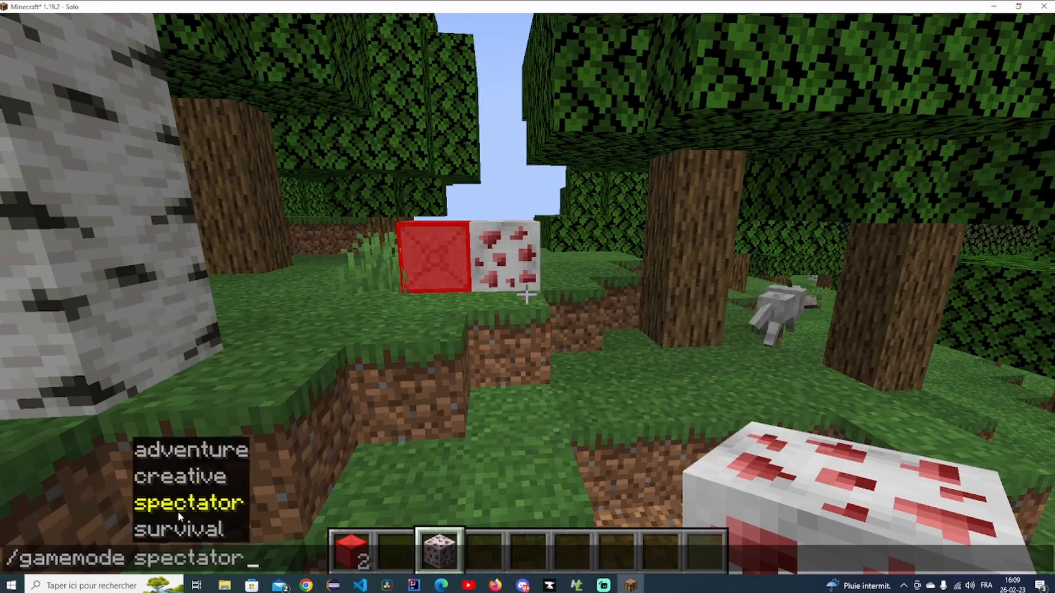
key(Return)
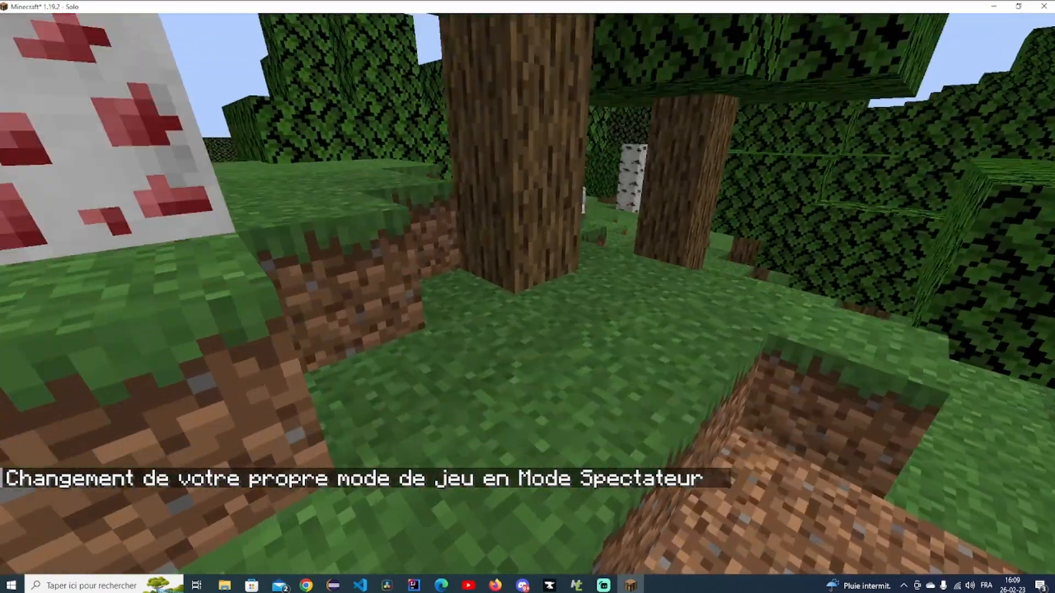
Fly down underground through the terrain to look for naturally generated ruby ore.
key(shift)
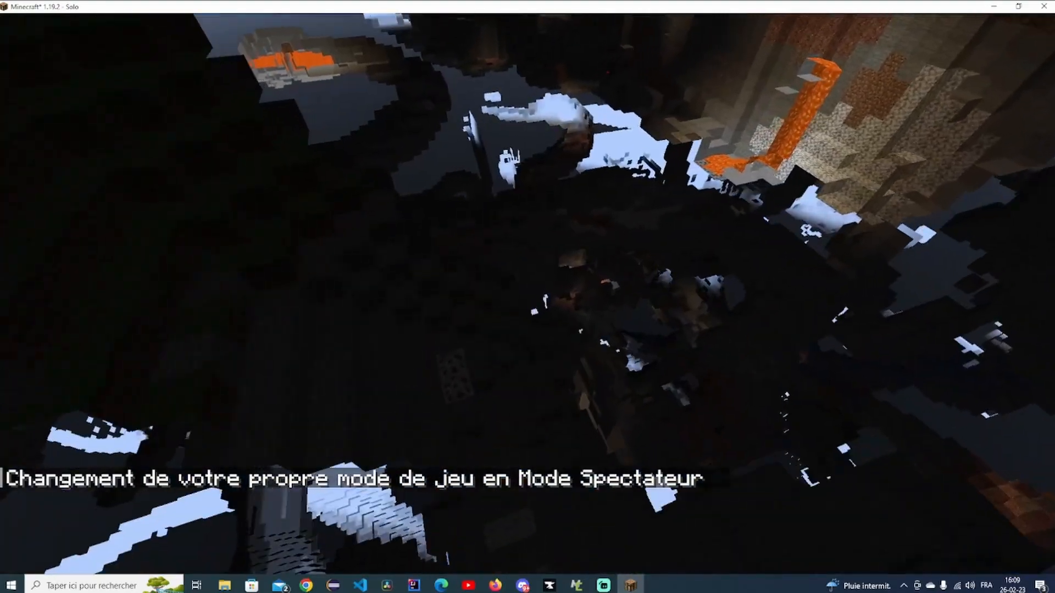
key(w)
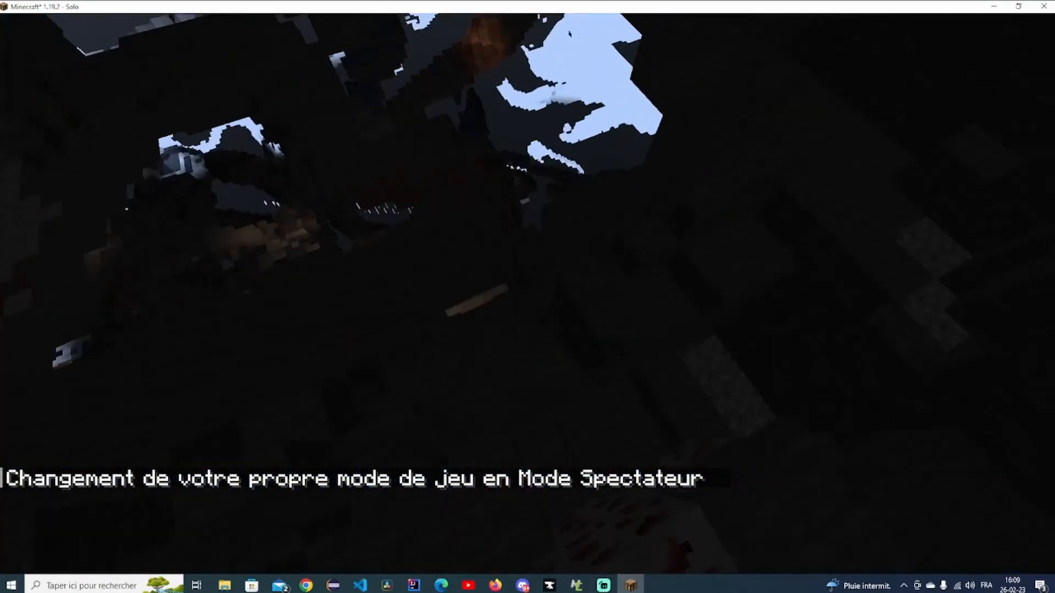